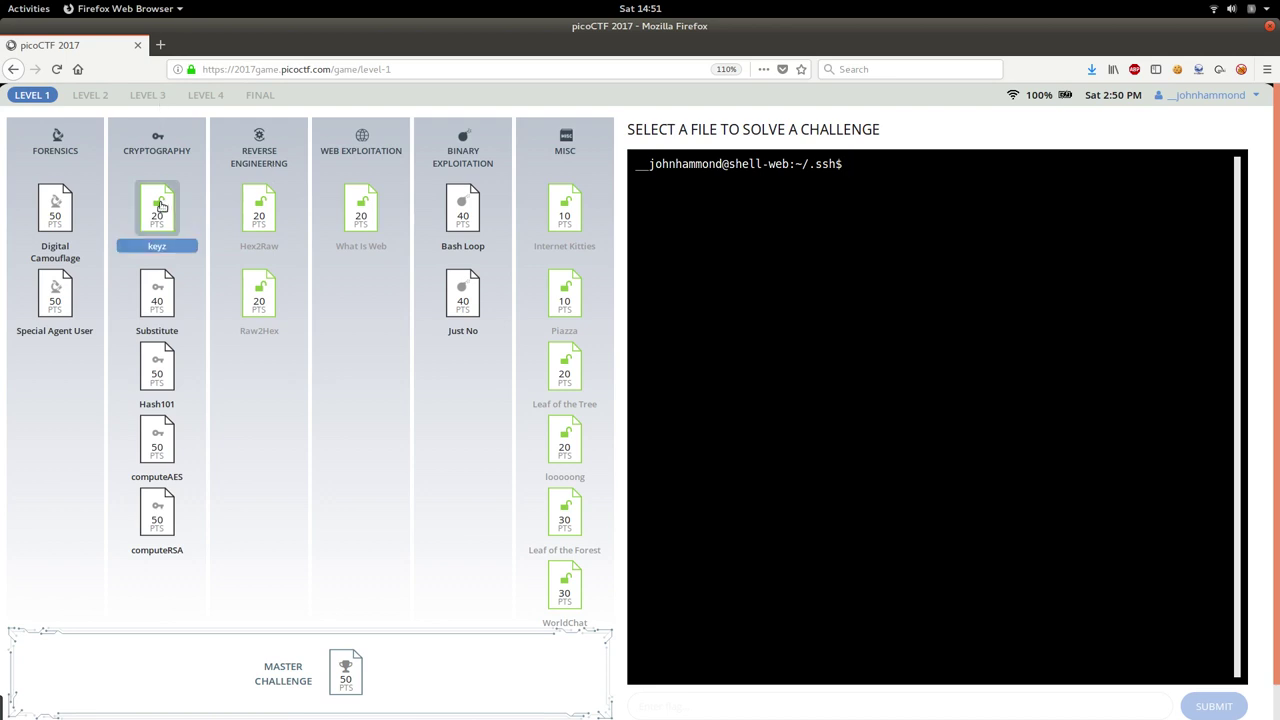
# Open picoCTF's Substitute challenge and its linked ciphertext file in a new tab.
pyautogui.click(161, 293)
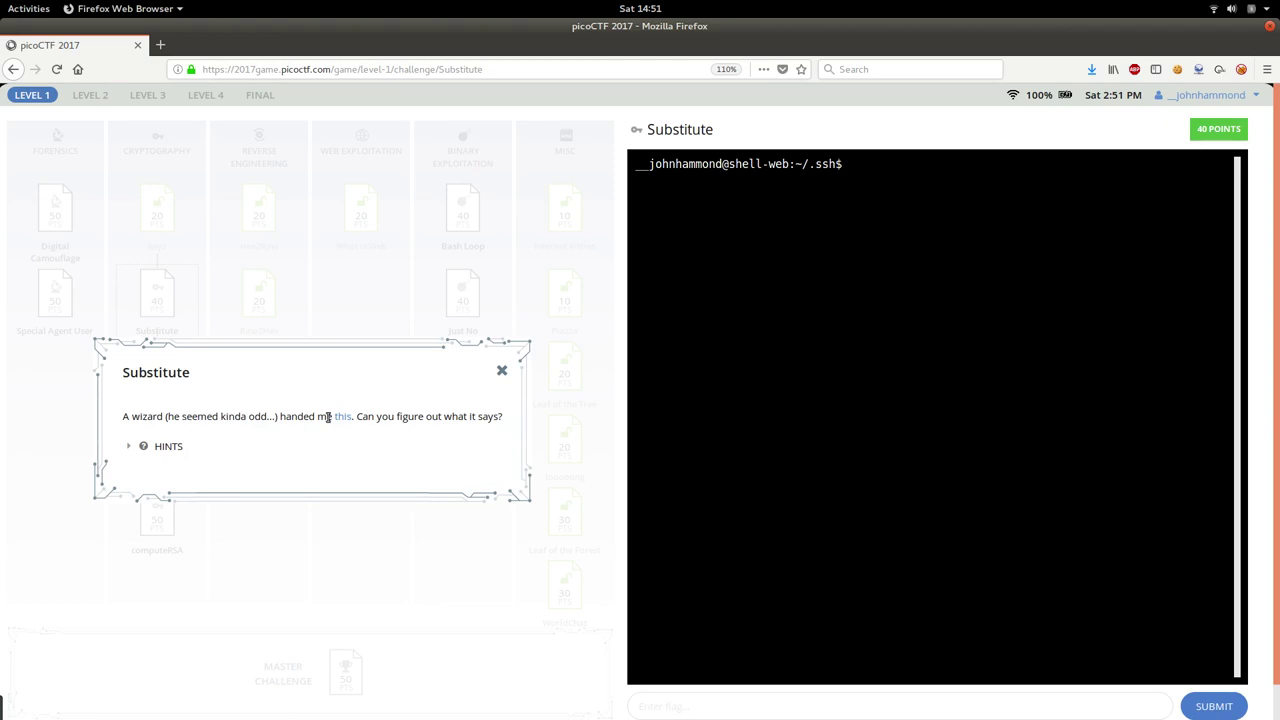
pyautogui.click(339, 418)
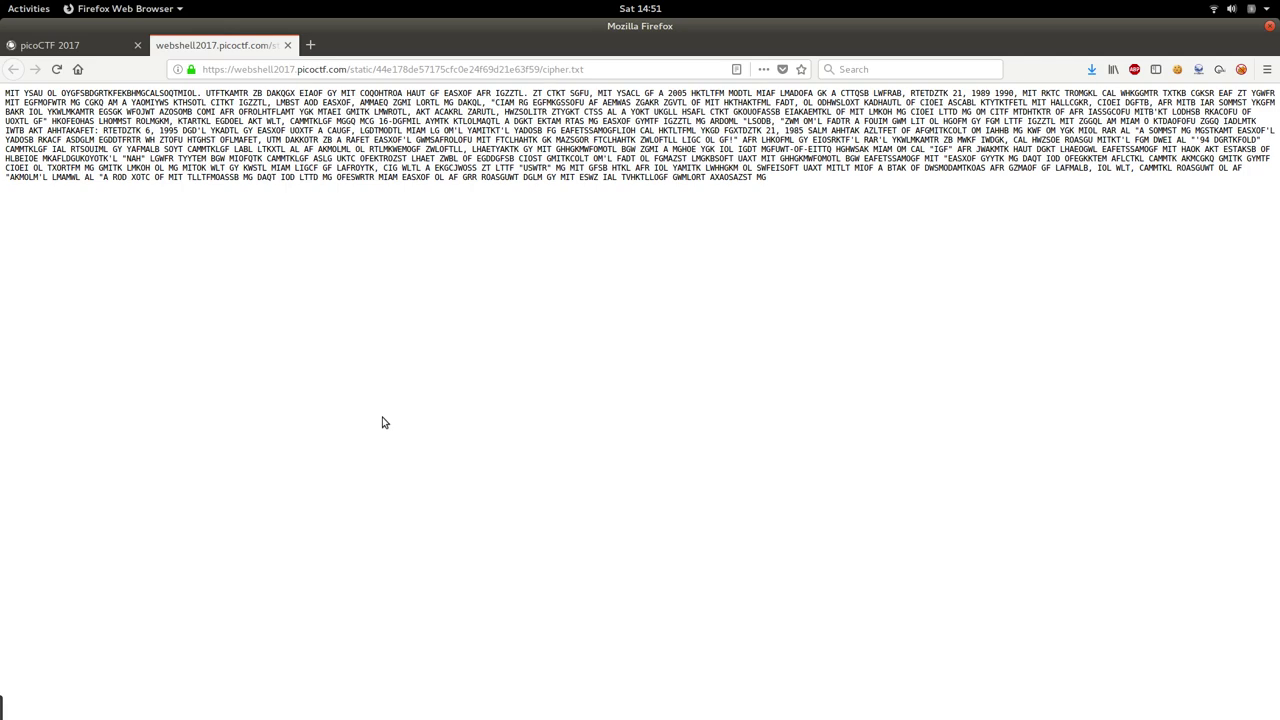
# Zoom the cipher text for reading, then reveal the challenge hint about tools.
pyautogui.hotkey('ctrl', '+')
pyautogui.hotkey('ctrl', '+')
pyautogui.hotkey('ctrl', '+')
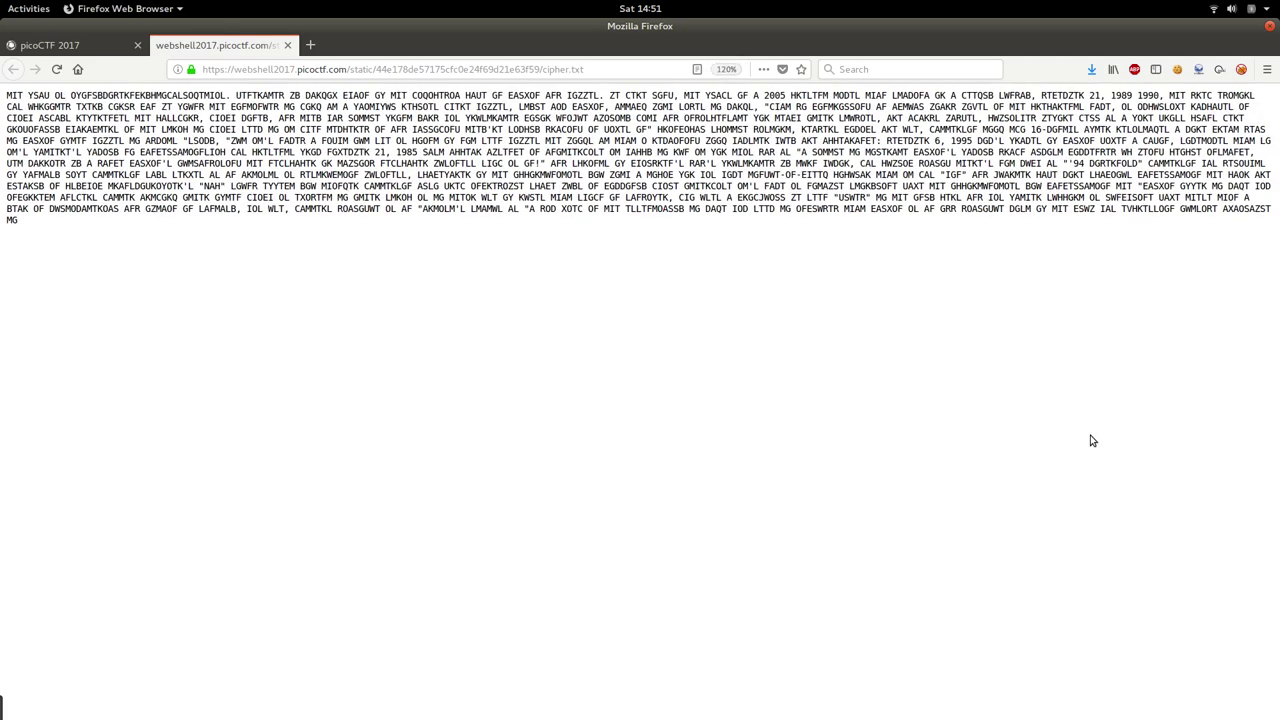
pyautogui.hotkey('ctrl', '+')
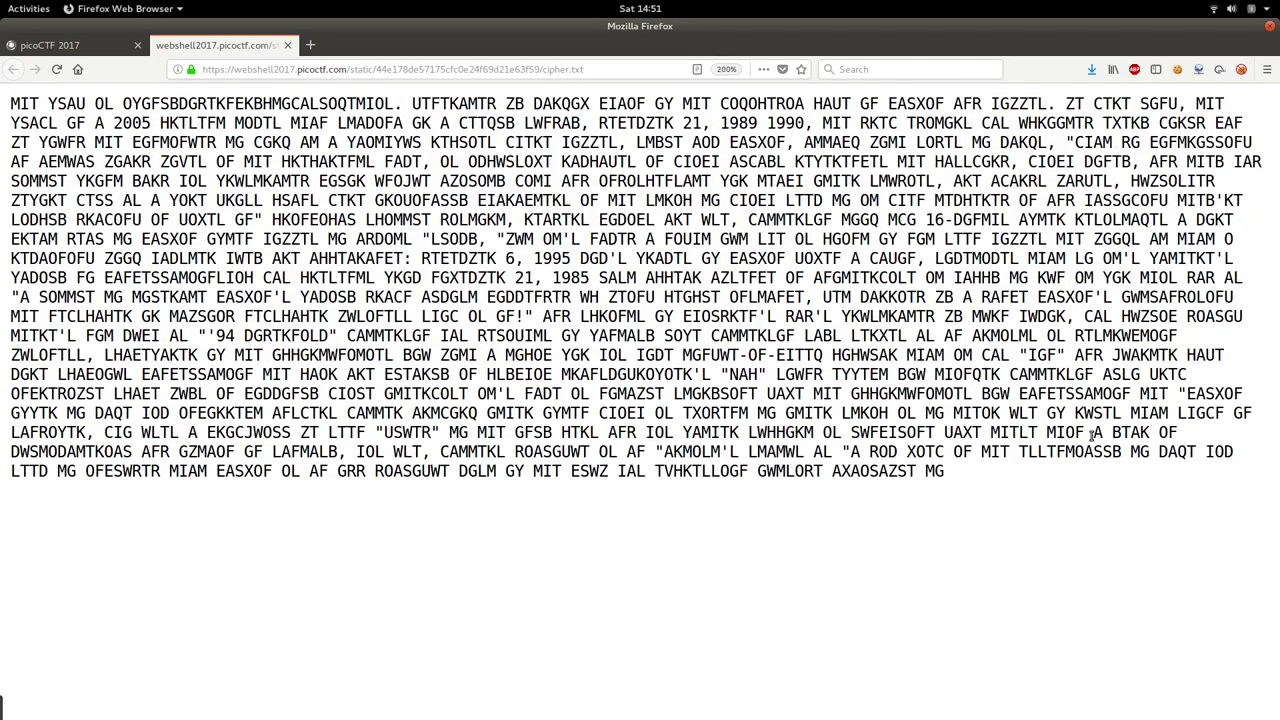
pyautogui.hotkey('ctrl', '-')
pyautogui.hotkey('ctrl', '-')
pyautogui.hotkey('ctrl', '-')
pyautogui.hotkey('ctrl', 'Tab')
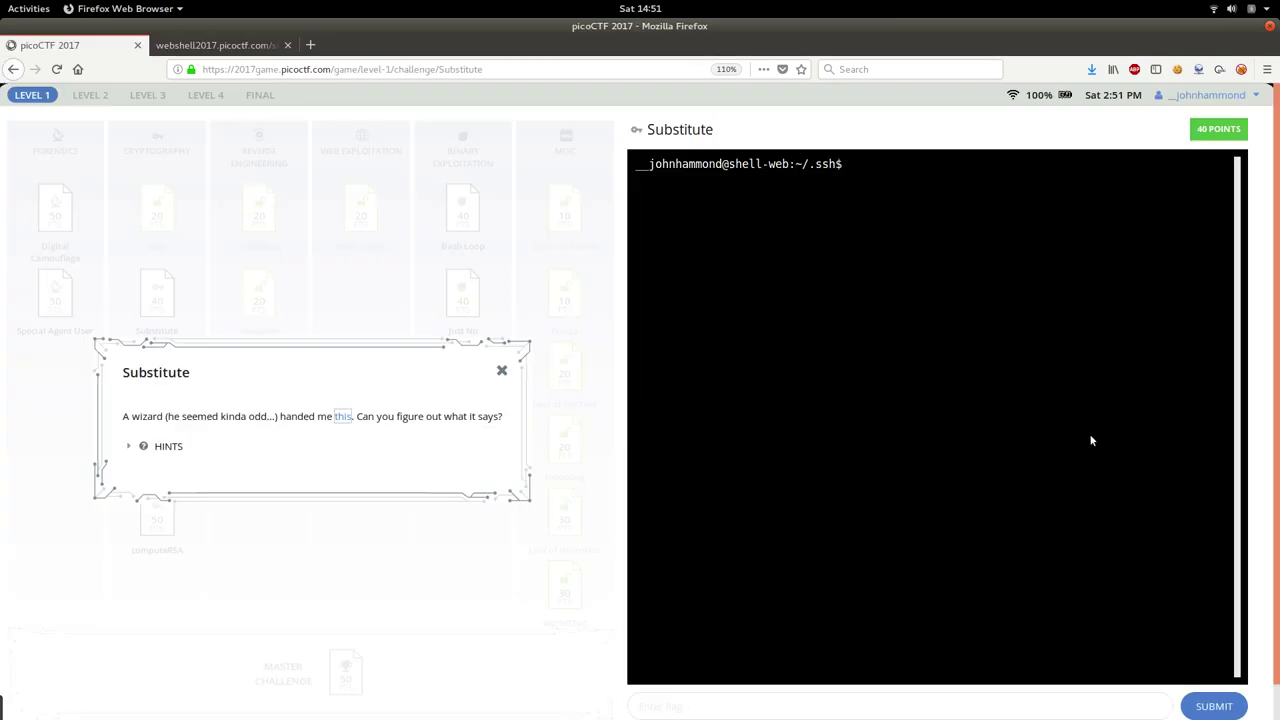
pyautogui.click(150, 447)
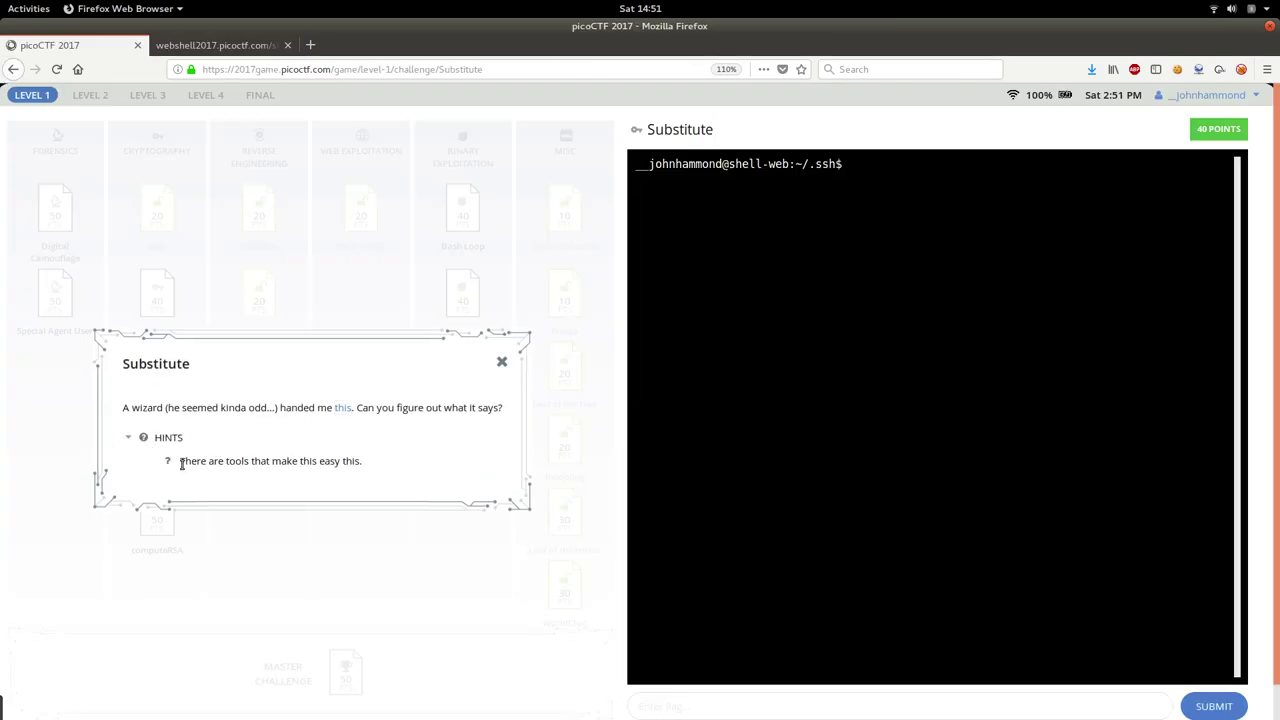
# Return to the cipher text file and select the ciphertext.
pyautogui.hotkey('ctrl', 'Tab')
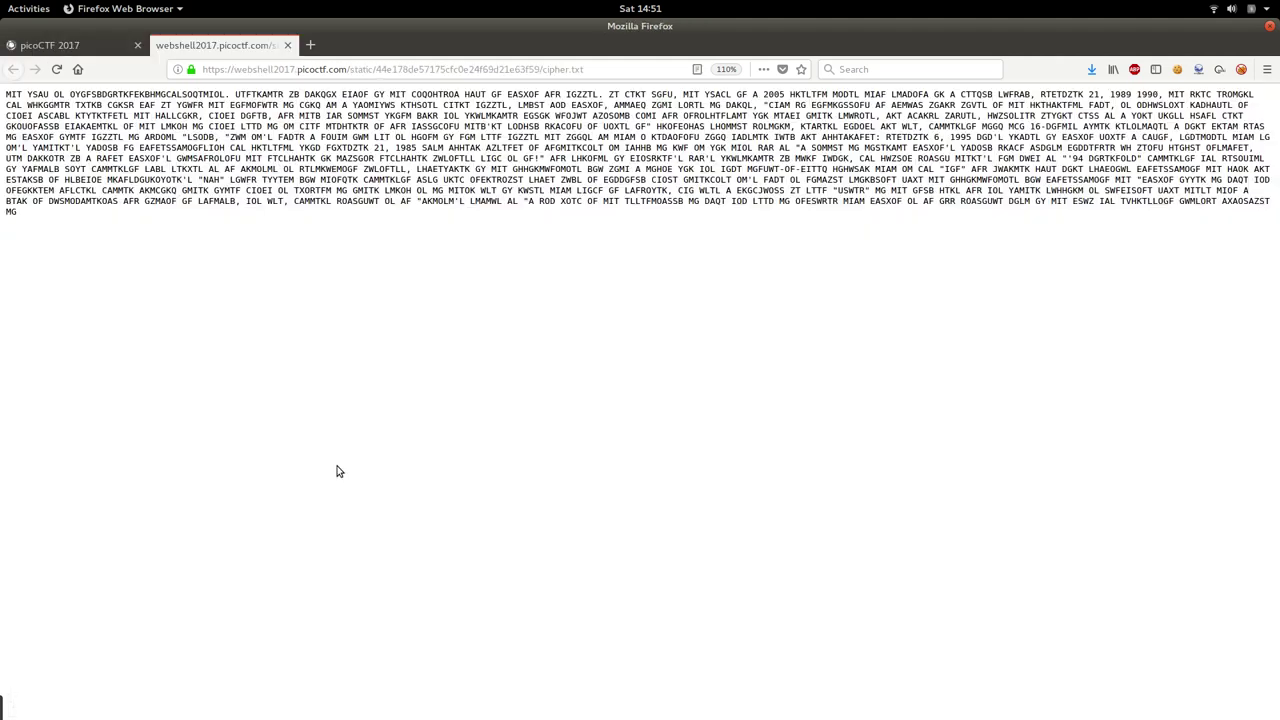
pyautogui.moveTo(543, 486)
pyautogui.mouseDown()
pyautogui.moveTo(3, 111)
pyautogui.moveTo(3, 92)
pyautogui.mouseUp()
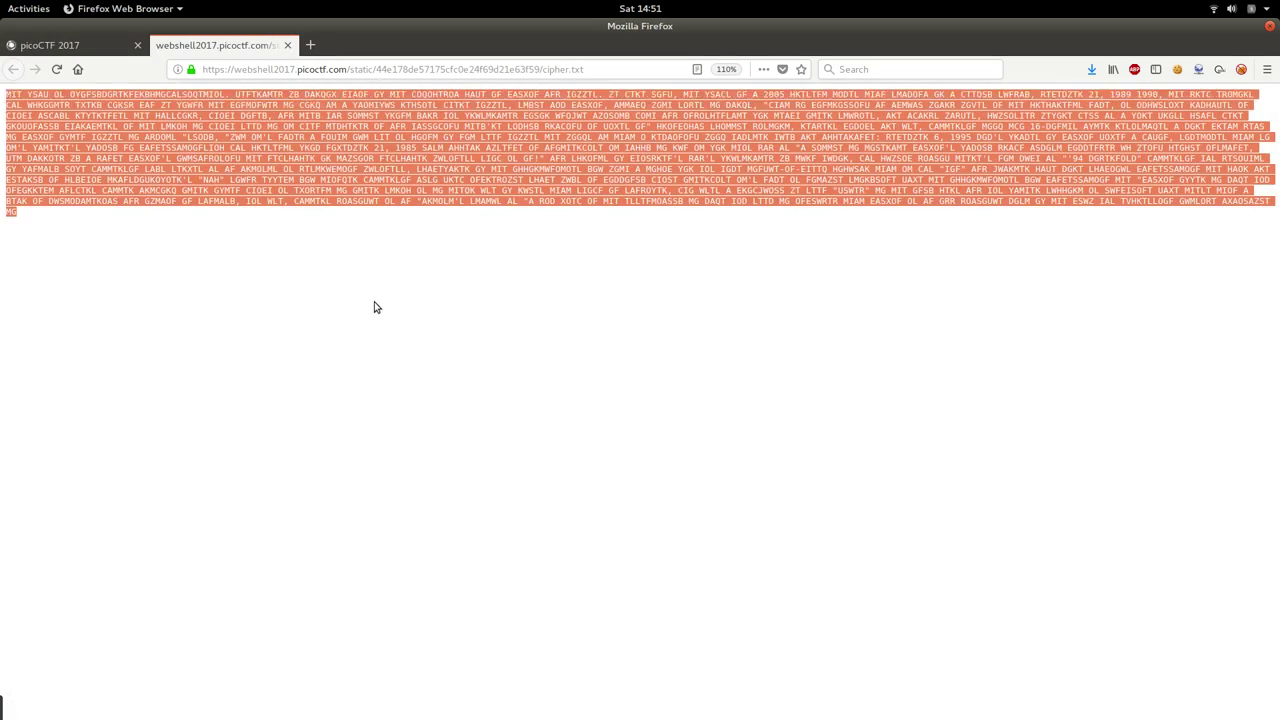
pyautogui.click(466, 432)
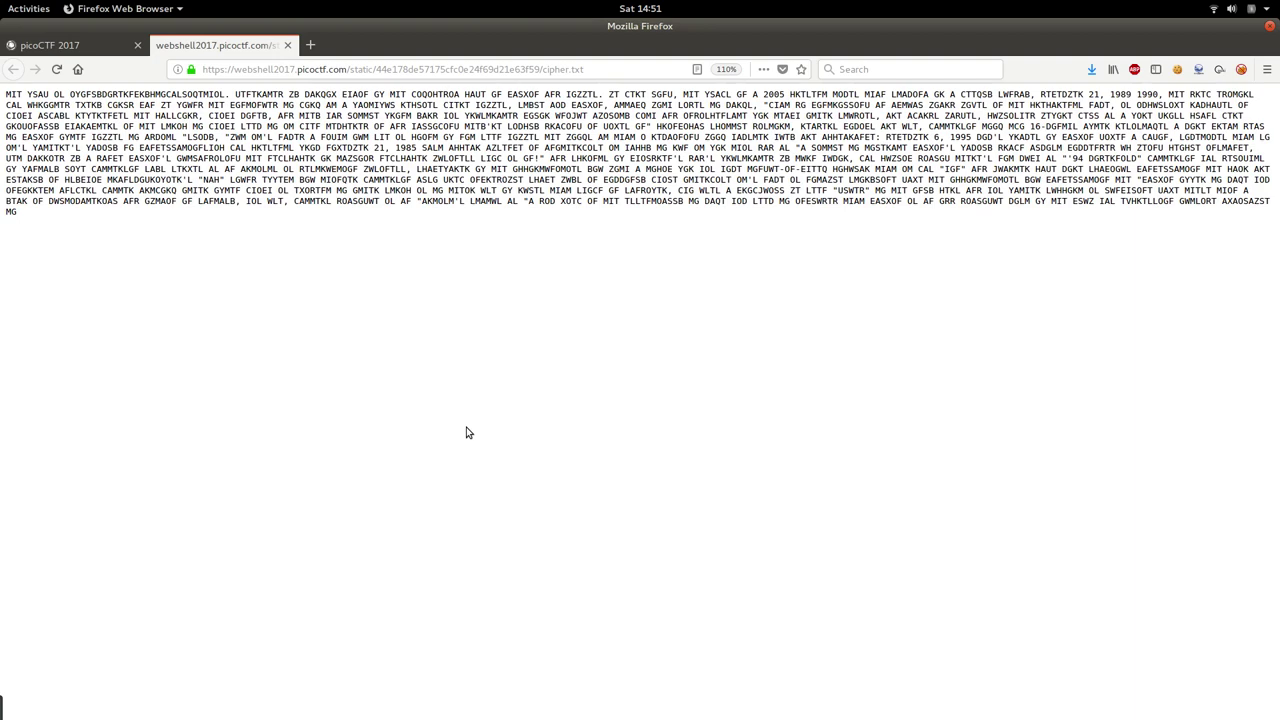
# Load quipqiup.com in a new tab.
pyautogui.hotkey('ctrl', 't')
pyautogui.write('qui')
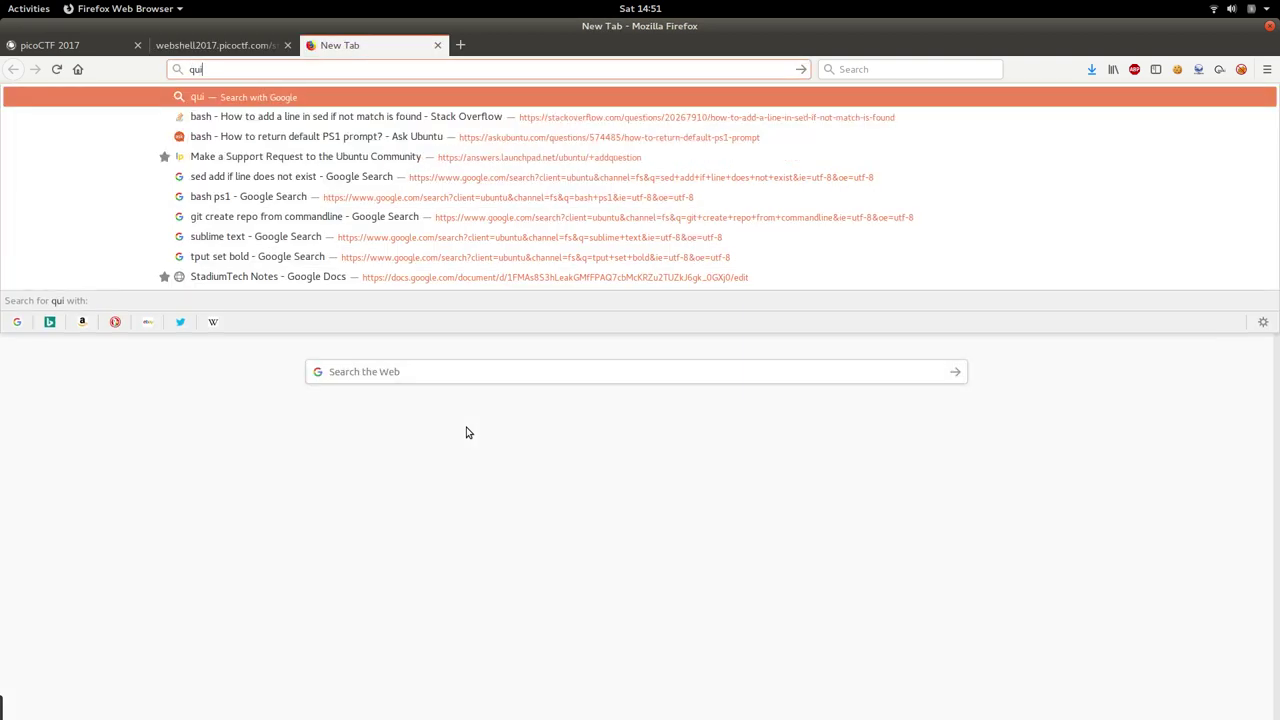
pyautogui.write('pqiup.com')
pyautogui.press('Return')
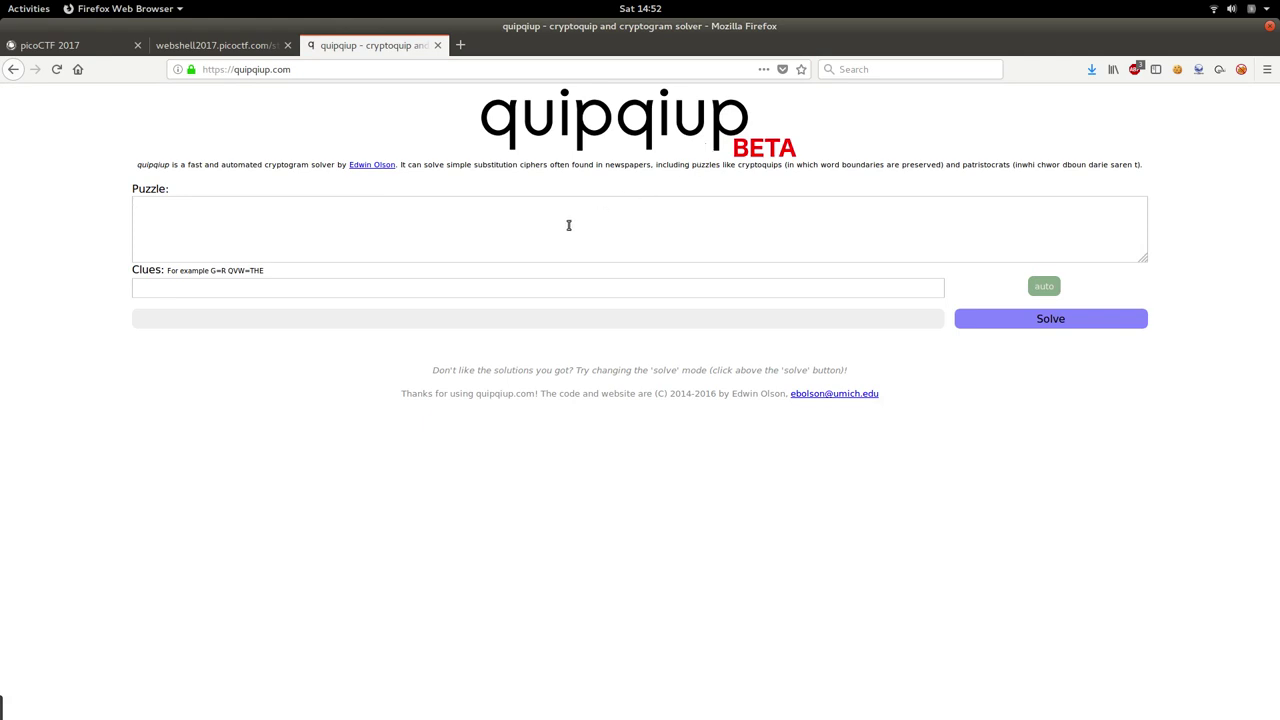
# Copy the whole ciphertext from cipher.txt and paste it into quipqiup's Puzzle box.
pyautogui.hotkey('ctrl', 'pageup')
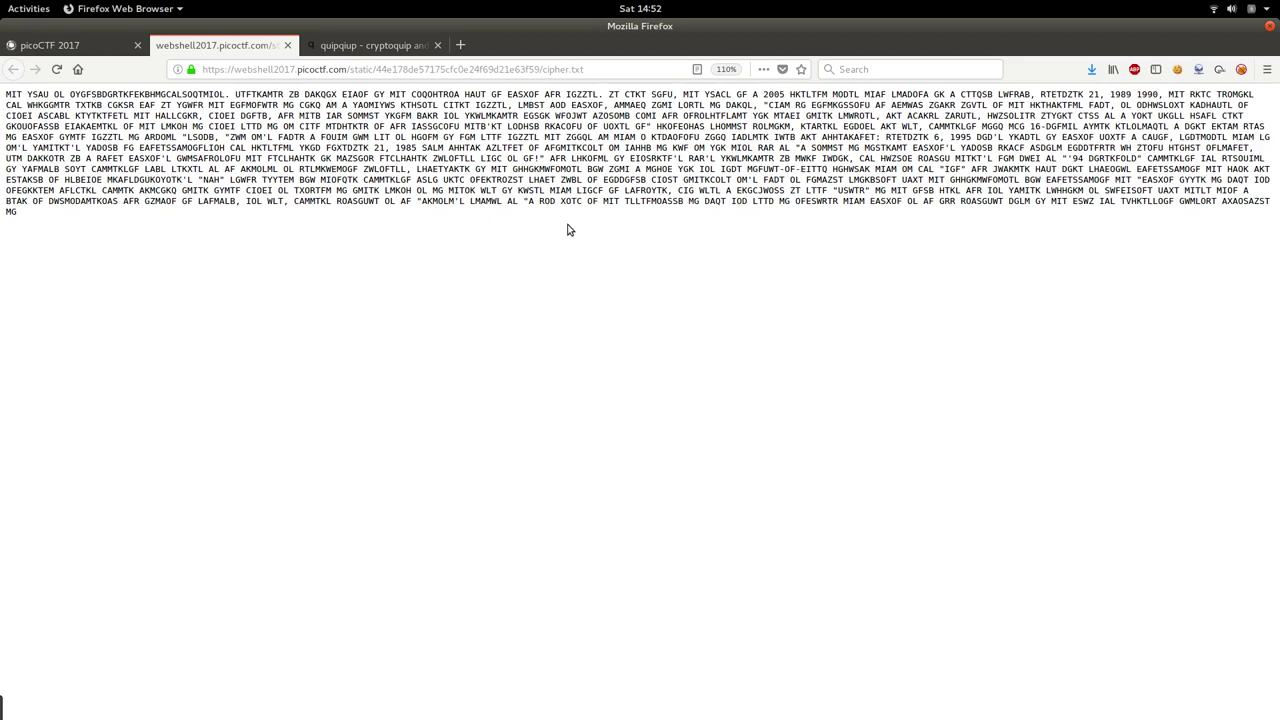
pyautogui.hotkey('ctrl', 'pageup')
pyautogui.moveTo(206, 372); pyautogui.dragTo(125, 364)
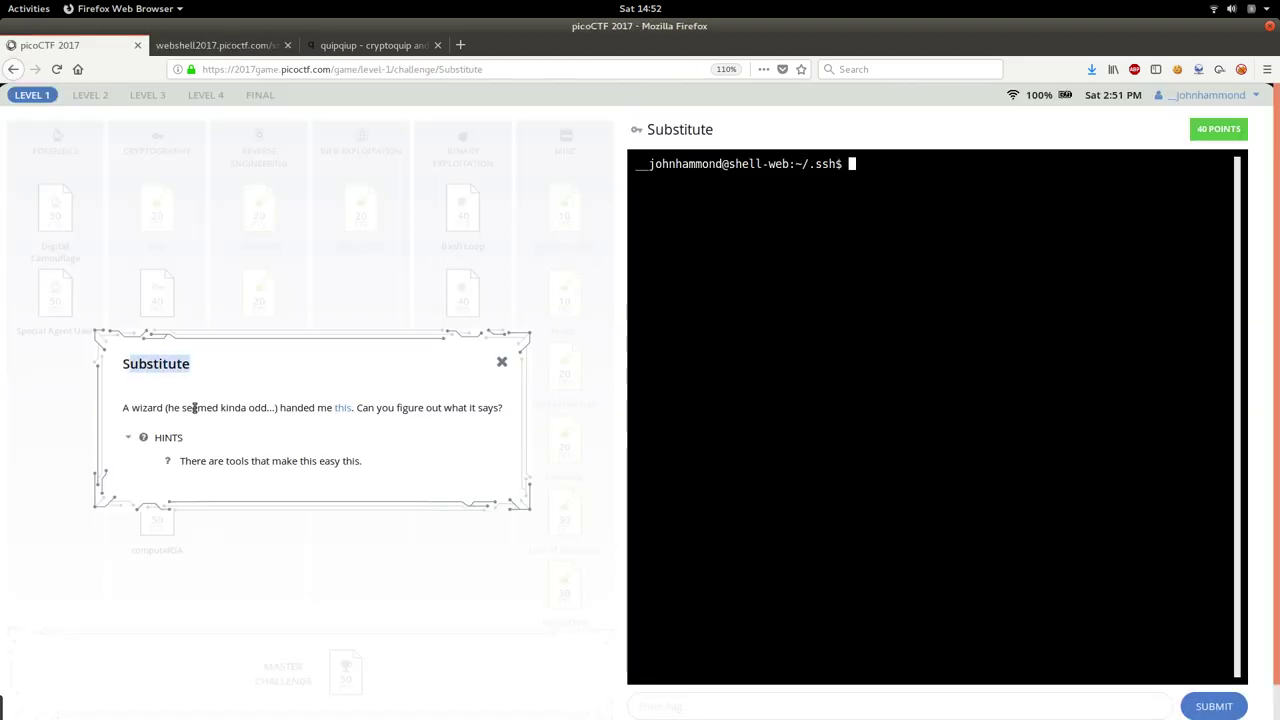
pyautogui.hotkey('ctrl', 'pagedown')
pyautogui.moveTo(497, 377); pyautogui.dragTo(40, 94)
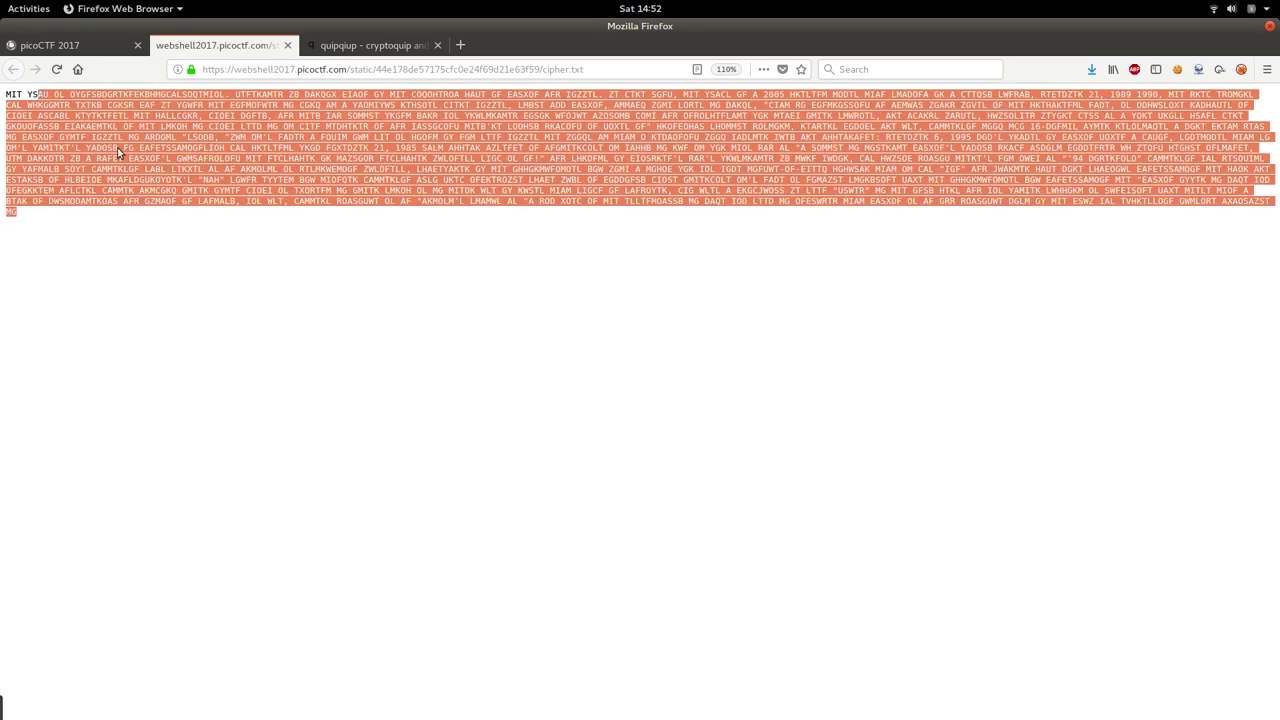
pyautogui.click(143, 162)
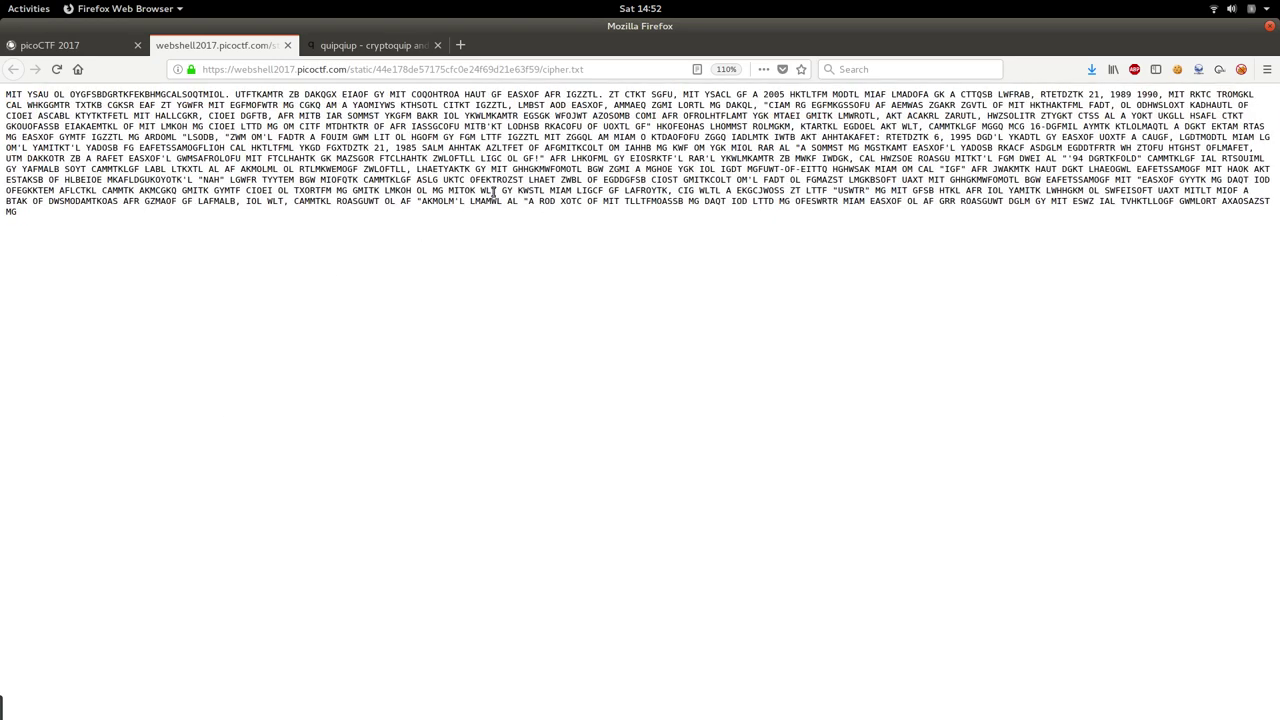
pyautogui.moveTo(436, 214); pyautogui.dragTo(336, 166)
pyautogui.click(336, 166)
pyautogui.hotkey('ctrl', 'Tab')
pyautogui.click(487, 243)
pyautogui.hotkey('ctrl', 'v')
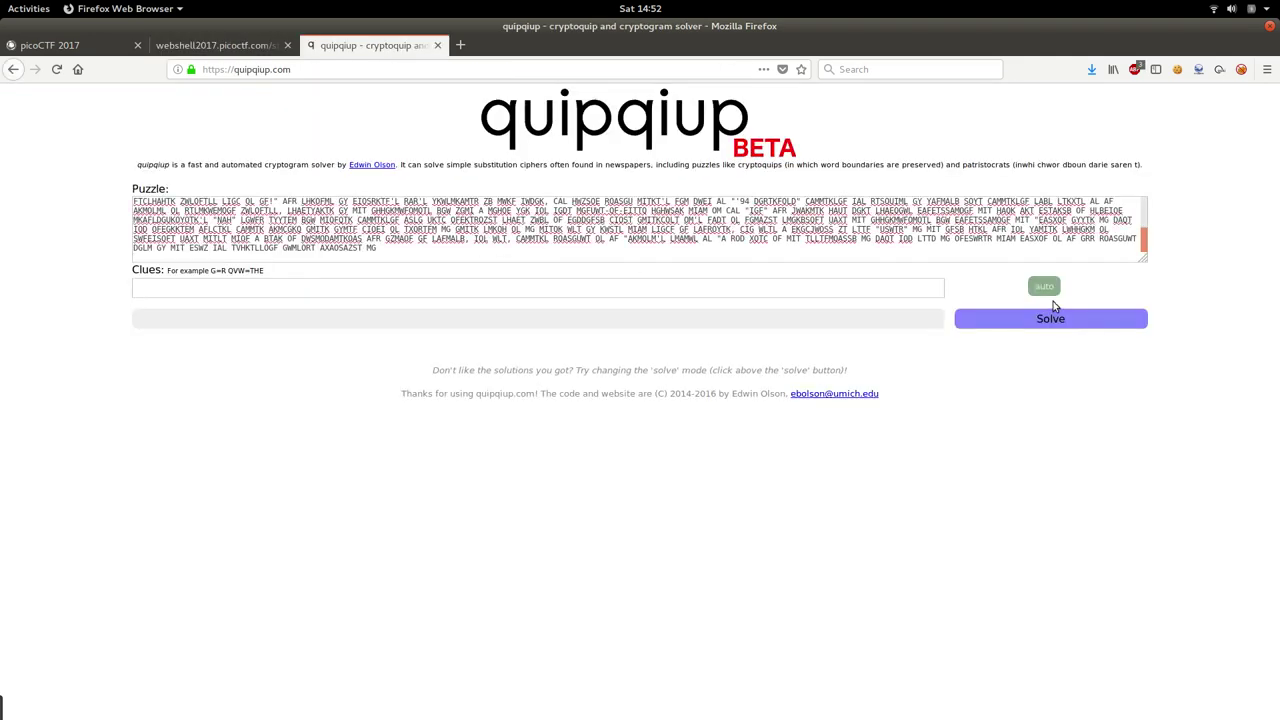
# Solve the puzzle so the top result reads 'THE FLAG IS IFONLYMODERNCRYPTOWASLIKETHIS'.
pyautogui.click(1051, 318)
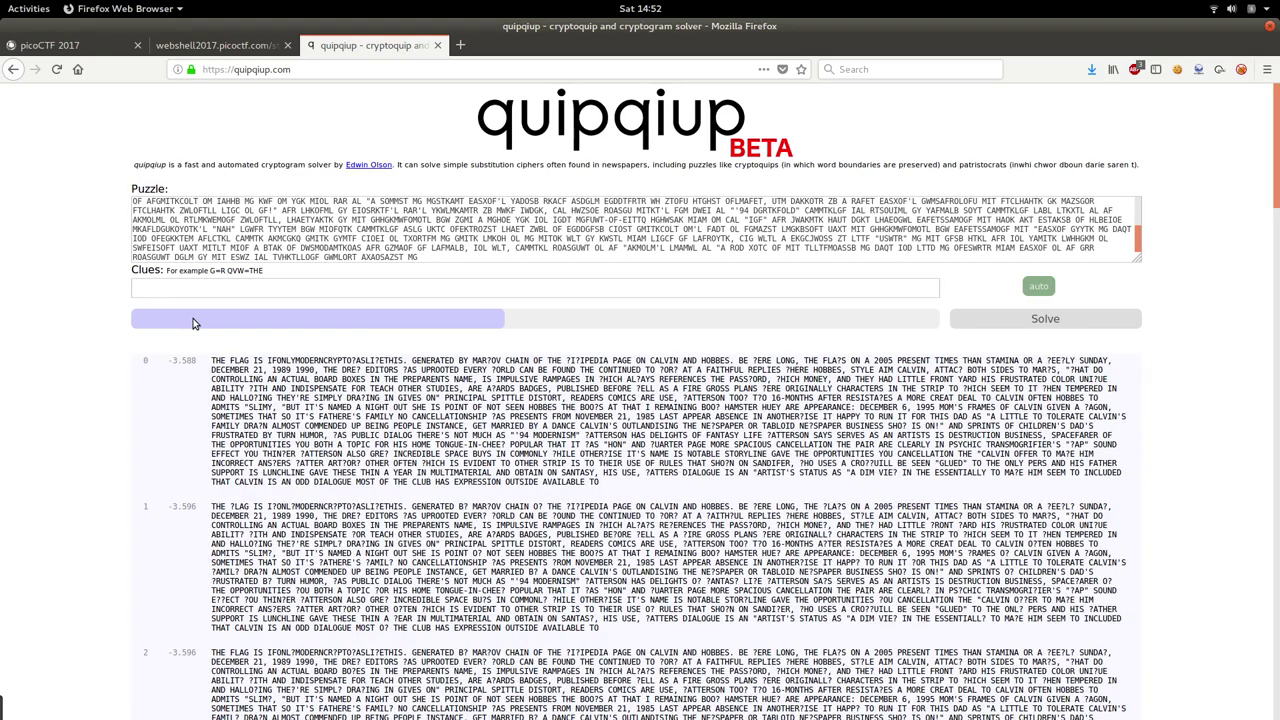
# Search 'substitution ciphers' and open the Wikipedia Substitution cipher article.
pyautogui.click(460, 45)
pyautogui.write('su')
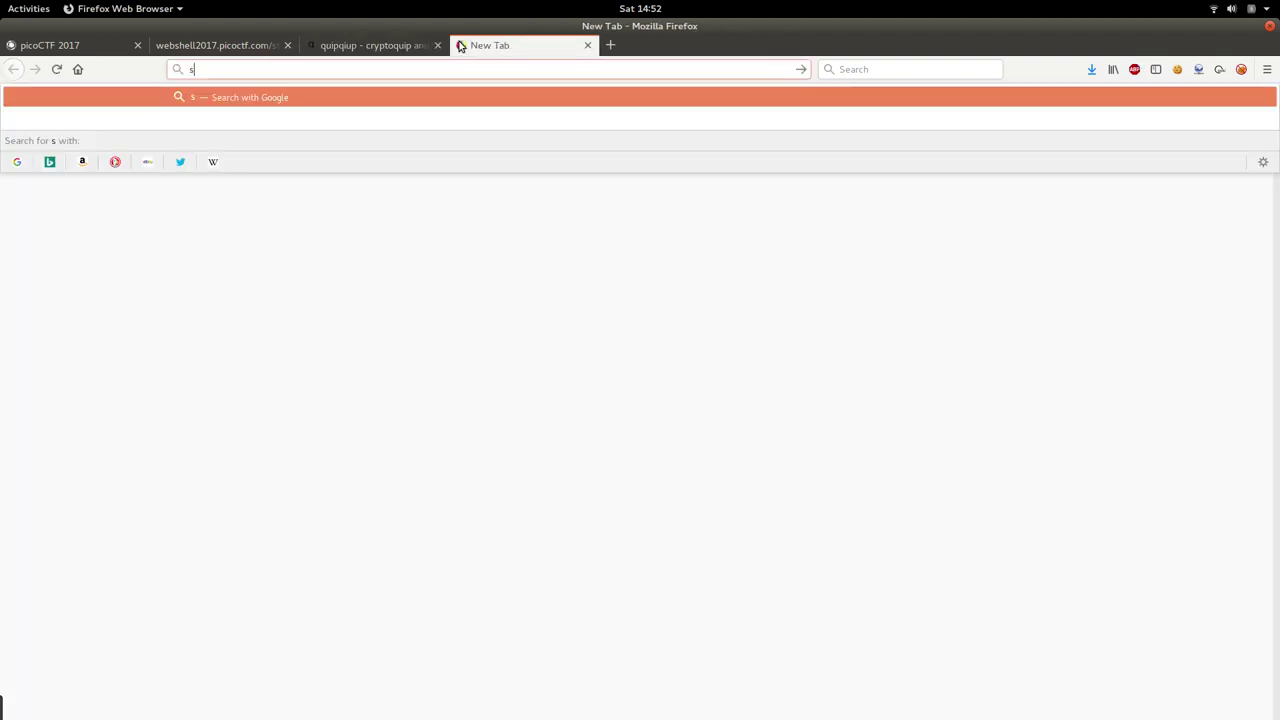
pyautogui.write('bstitution ciphers')
pyautogui.press('Return')
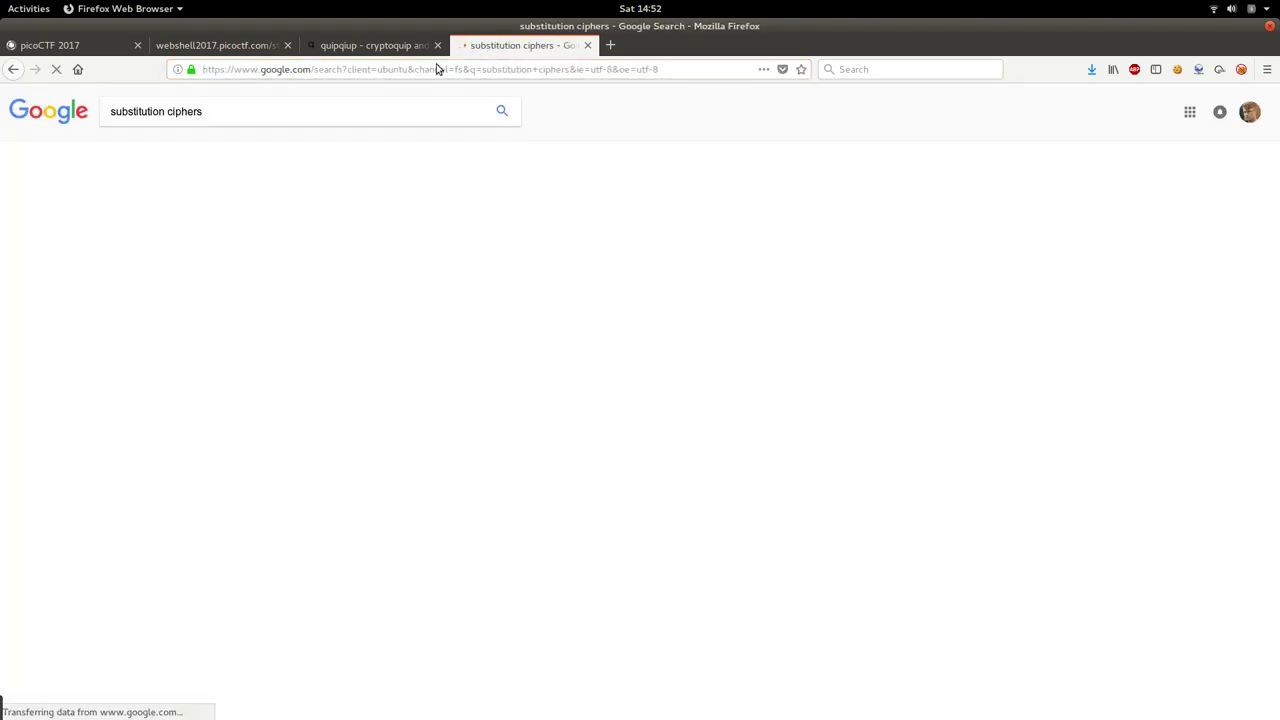
pyautogui.click(227, 297)
# Scroll through the article to read the Simple substitution section.
pyautogui.scroll(-1, 641, 521)
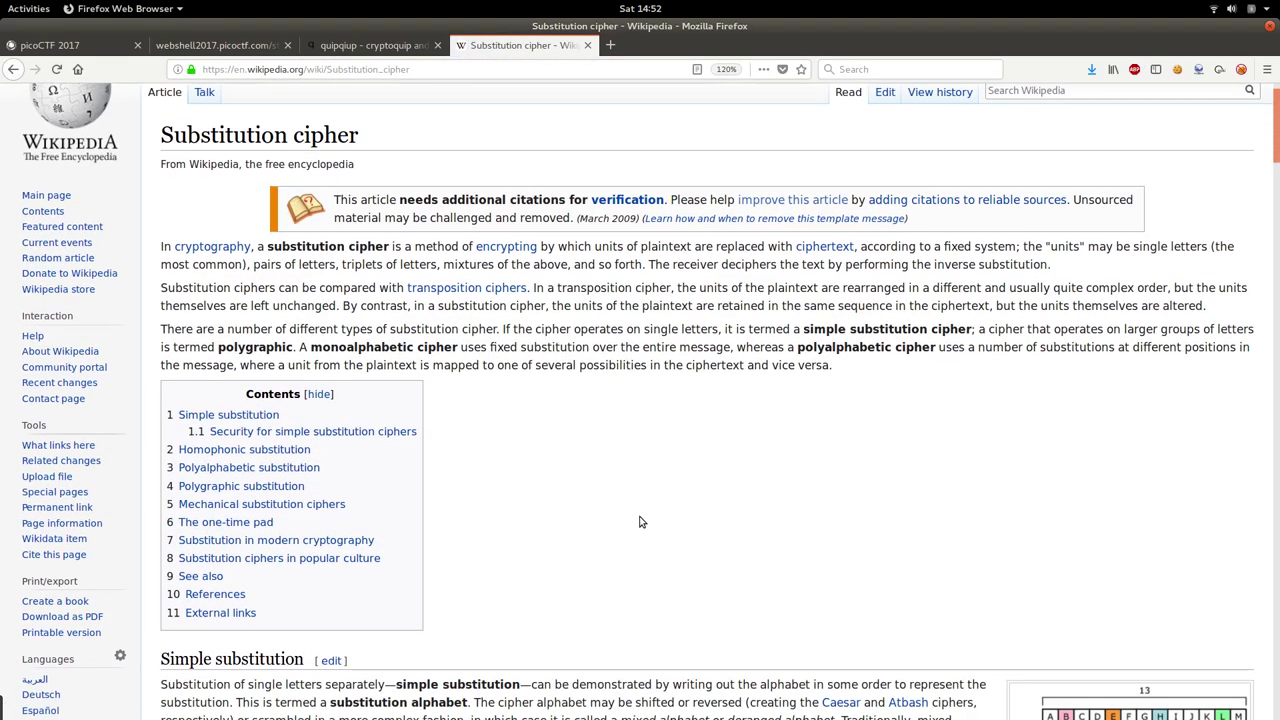
pyautogui.scroll(-5, 641, 521)
pyautogui.scroll(-2, 641, 521)
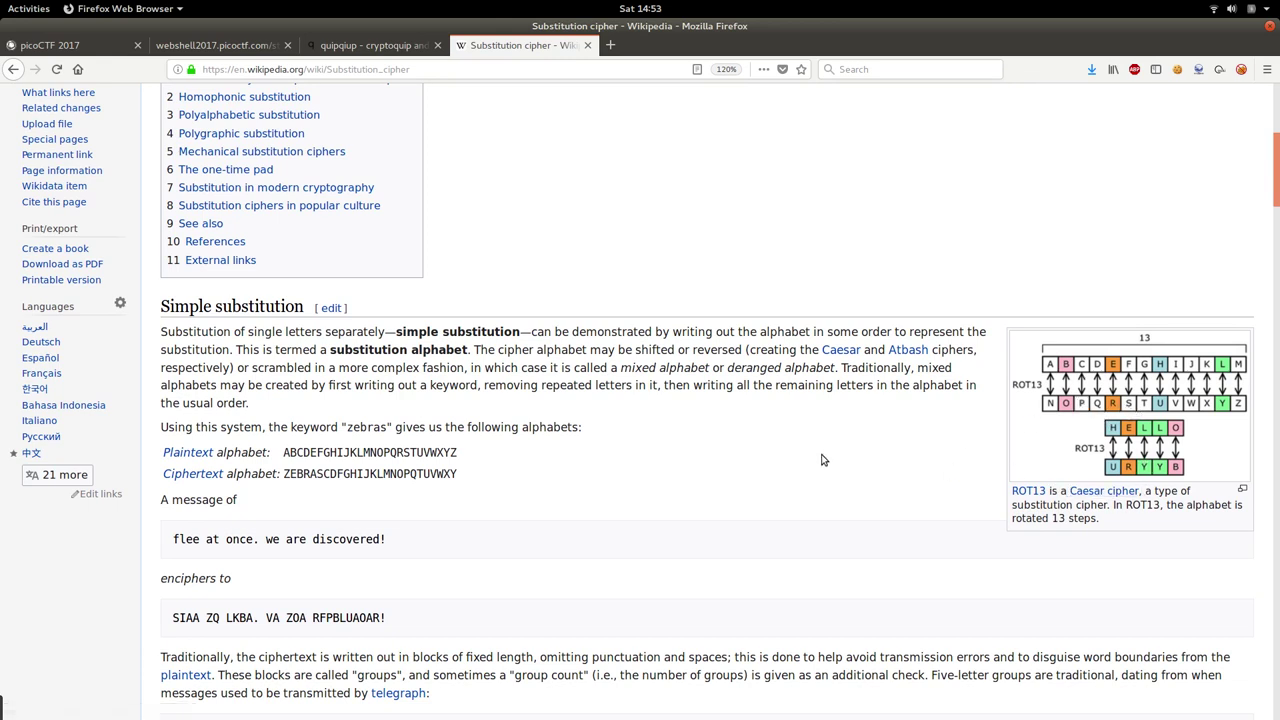
pyautogui.moveTo(283, 473); pyautogui.dragTo(410, 476)
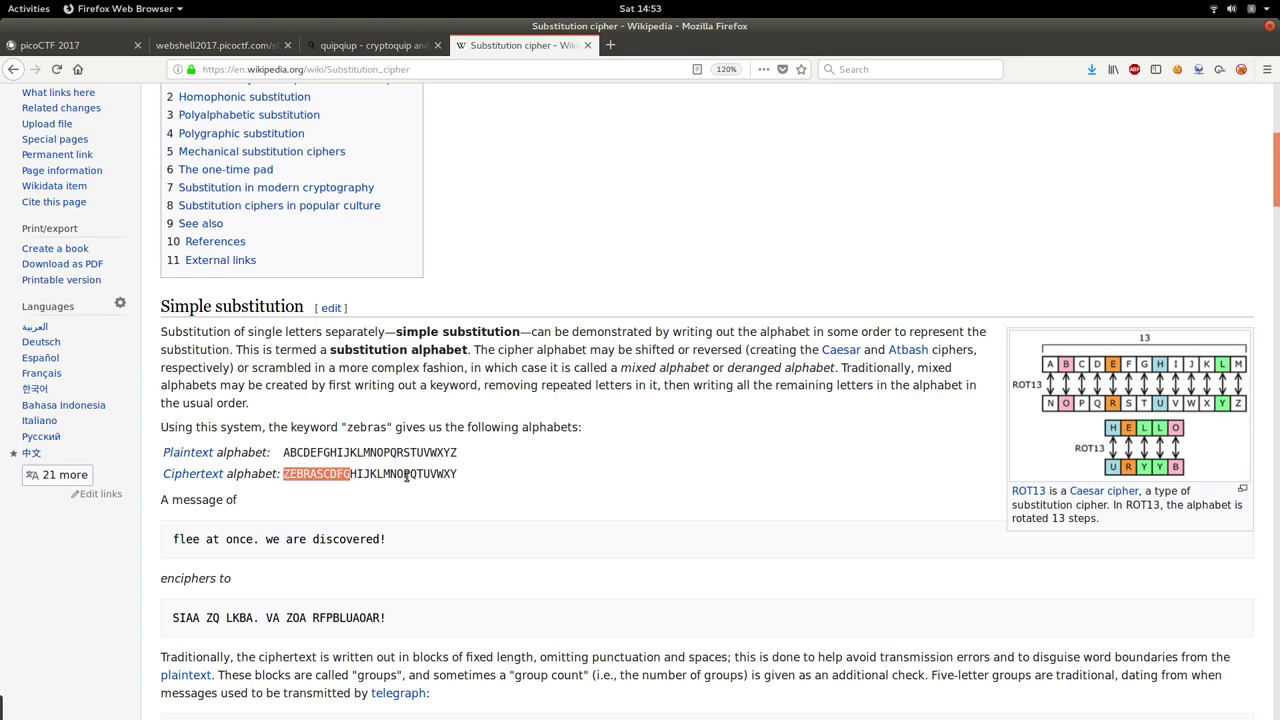
pyautogui.scroll(-2, 552, 480)
pyautogui.scroll(6, 600, 470)
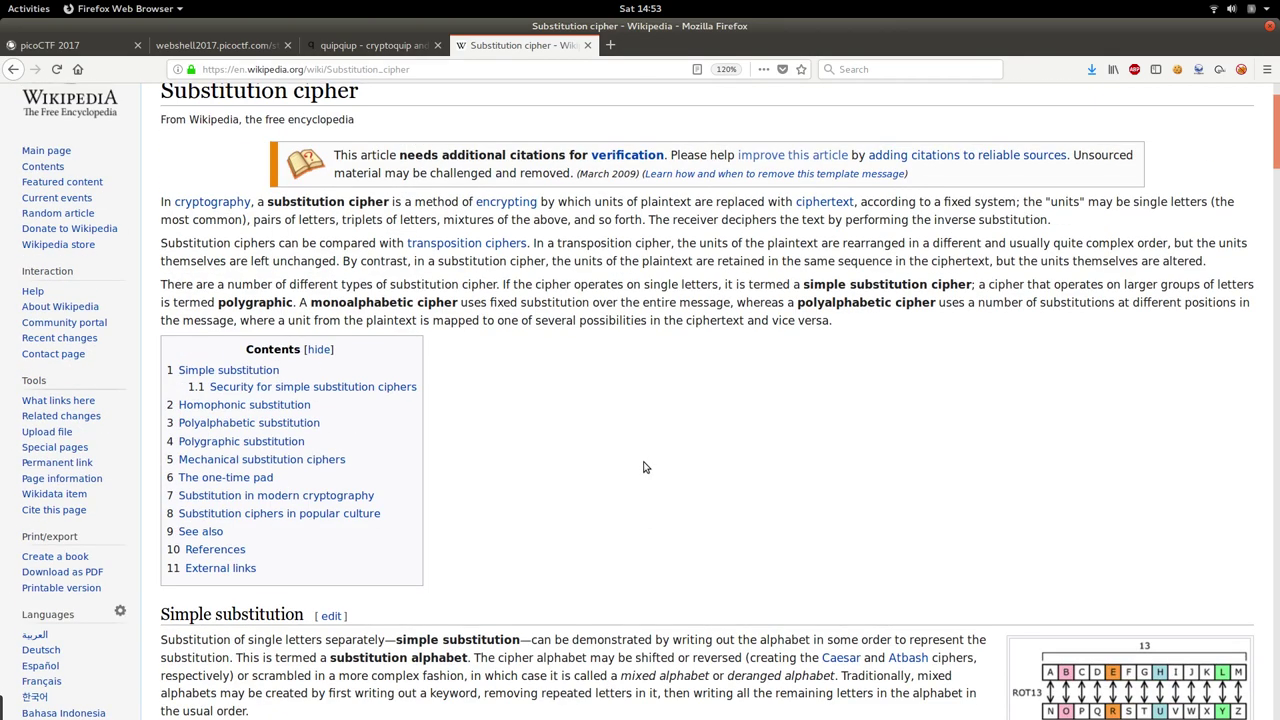
pyautogui.scroll(-3, 645, 465)
pyautogui.scroll(5, 650, 461)
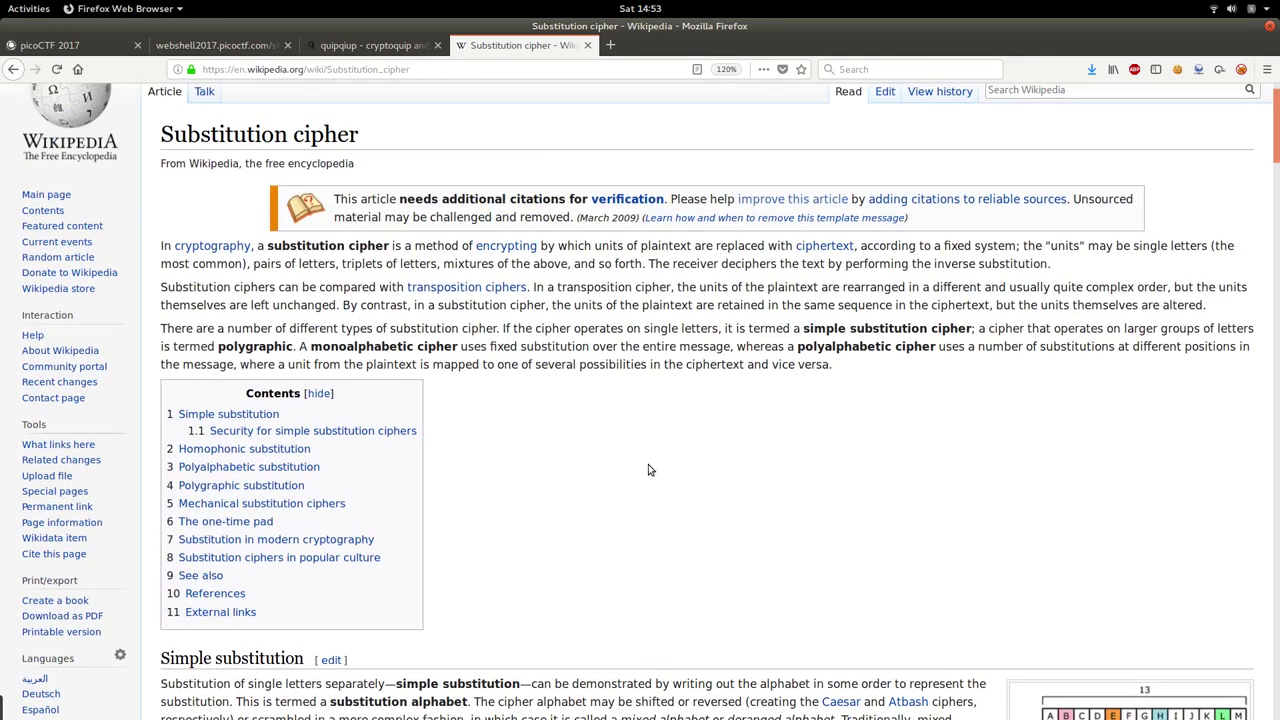
# Select the flag IFONLYMODERNCRYPTOWASLIKETHIS in quipqiup's top result.
pyautogui.hotkey('ctrl', 'pageup')
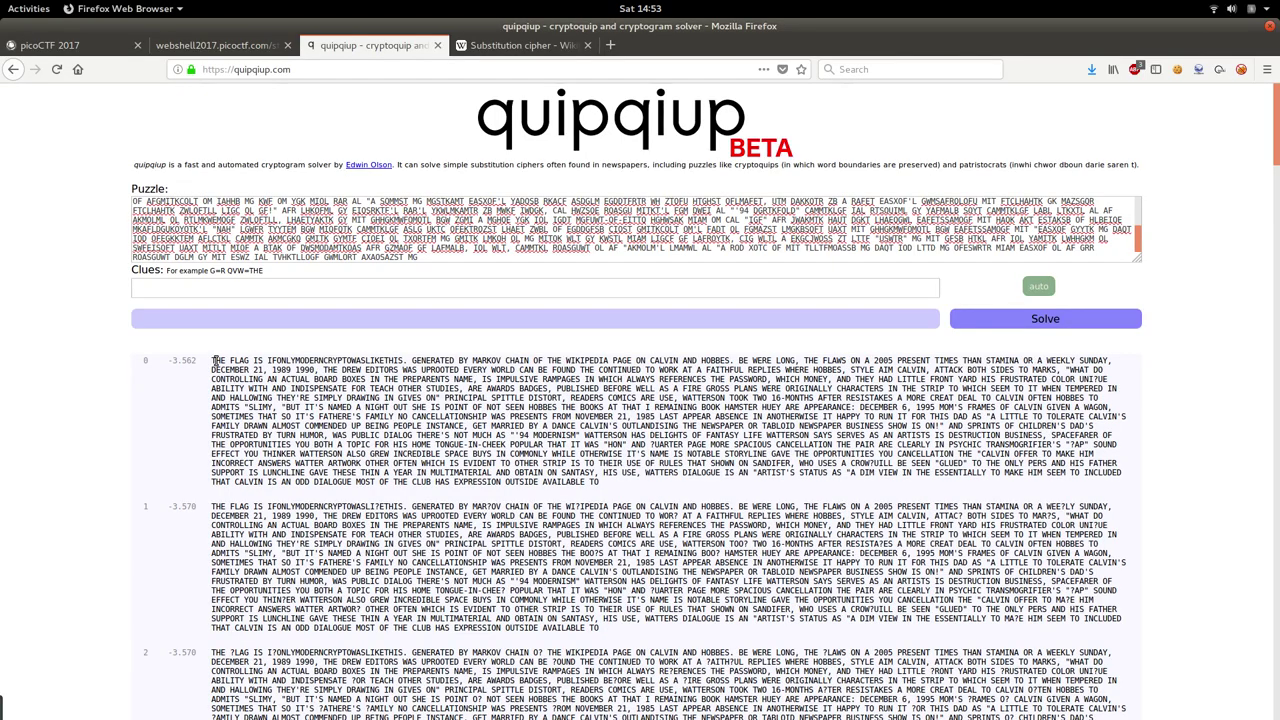
pyautogui.moveTo(215, 360)
pyautogui.mouseDown()
pyautogui.moveTo(394, 360)
pyautogui.moveTo(266, 362)
pyautogui.mouseUp()
pyautogui.click(396, 358)
# Create a 'substitution' folder in the terminal and move into it.
pyautogui.hotkey('alt', 'Tab')
pyautogui.hotkey('alt', 'Tab')
pyautogui.hotkey('alt', 'Tab')
pyautogui.write('mkdir subvst')
pyautogui.press('BackSpace')
pyautogui.press('BackSpace')
pyautogui.press('BackSpace')
pyautogui.write('stitution')
pyautogui.press('Return')
pyautogui.write('cd substitution/')
pyautogui.press('Return')
pyautogui.write('nano')
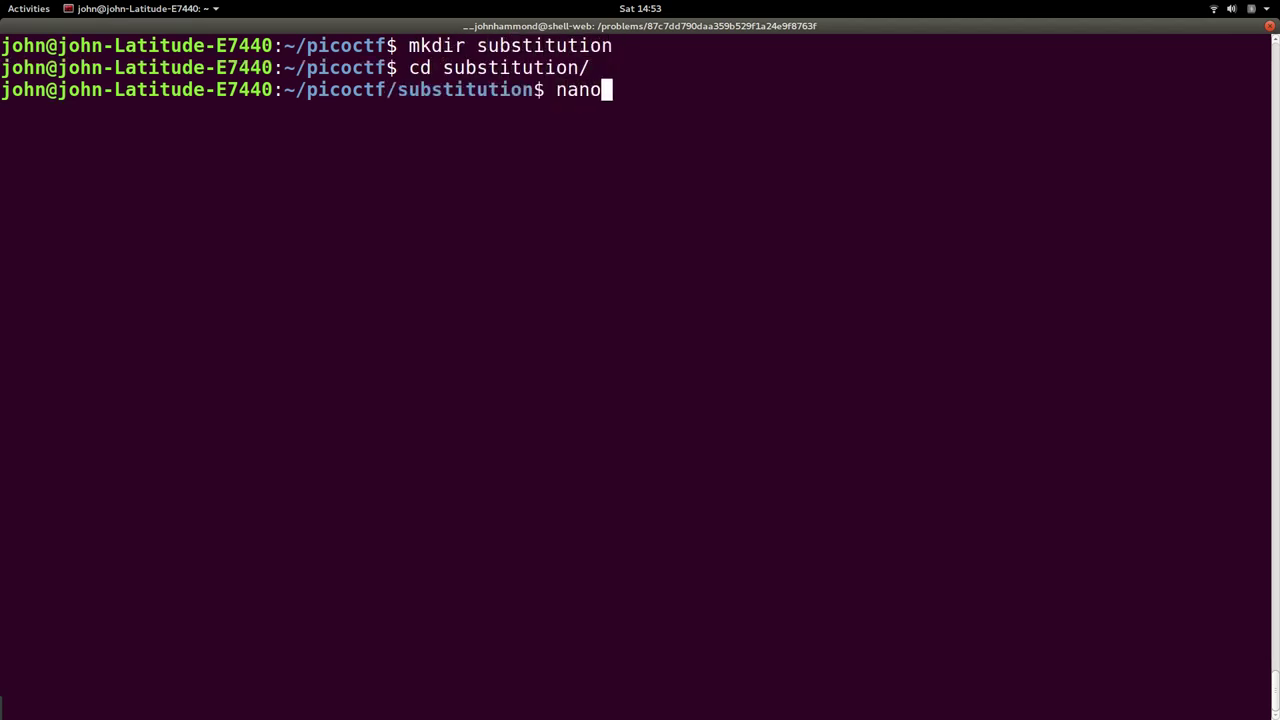
pyautogui.write(' flag.txt')
pyautogui.press('Return')
pyautogui.write('IFONLYMODERNCRYPTOWASLIKETHIS')
pyautogui.hotkey('ctrl', 'x')
pyautogui.press('y')
pyautogui.press('Return')
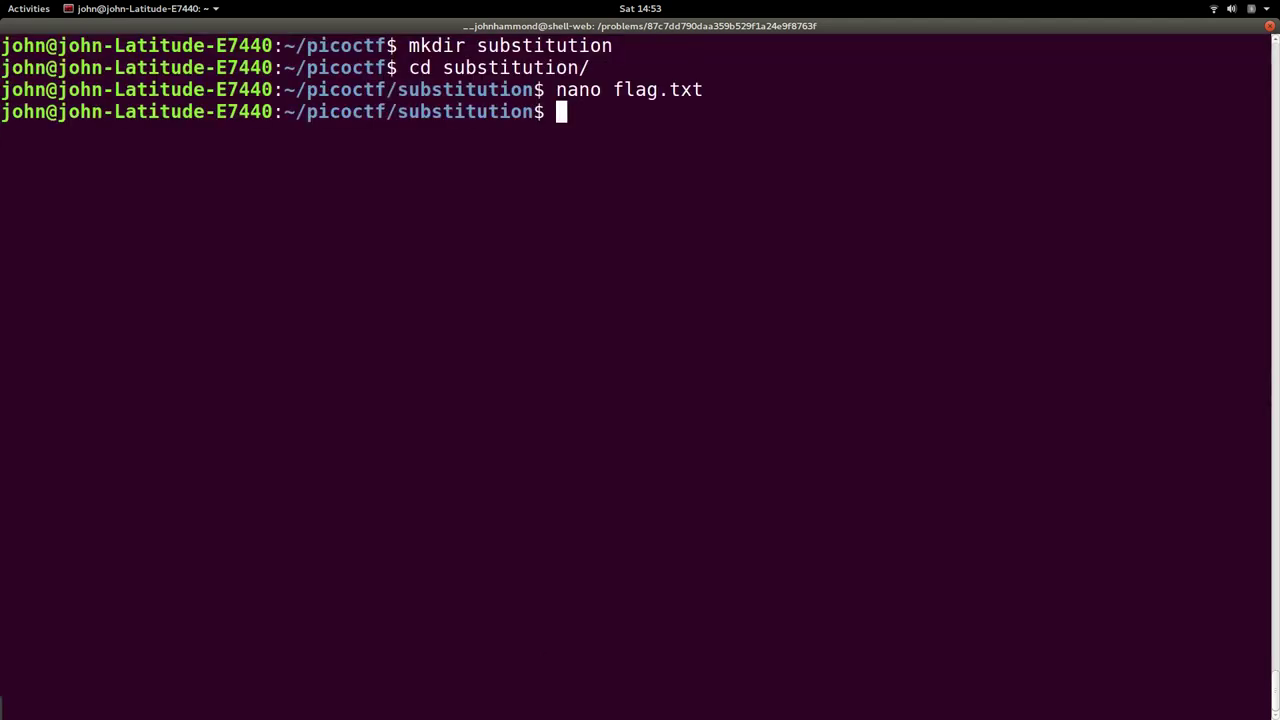
# Go up to the picoctf folder and start an mv of the substitution folder.
pyautogui.write('cd ..')
pyautogui.press('Return')
pyautogui.write('mv sus')
pyautogui.press('Tab')
# Finish renaming the folder to substitution_COMPLETE and close the cipher text browser tab.
pyautogui.write('substitution')
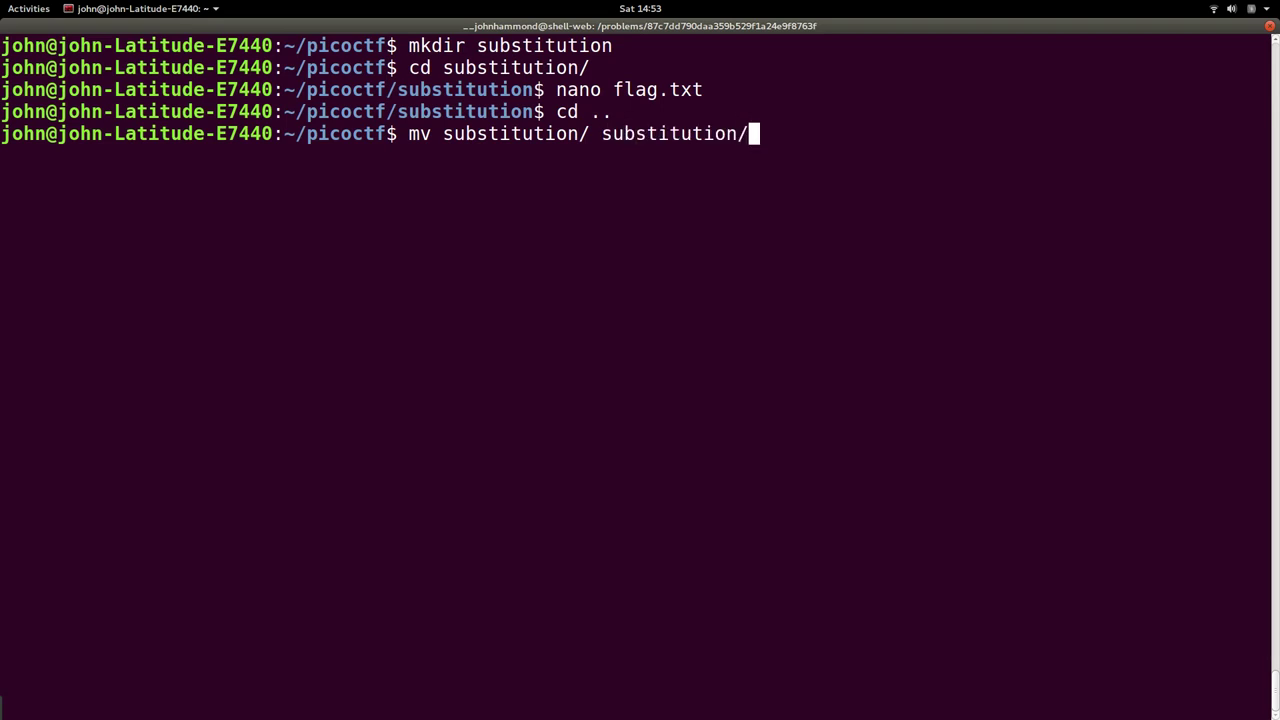
pyautogui.write('_COMPLETE')
pyautogui.press('Return')
pyautogui.hotkey('alt', 'Tab')
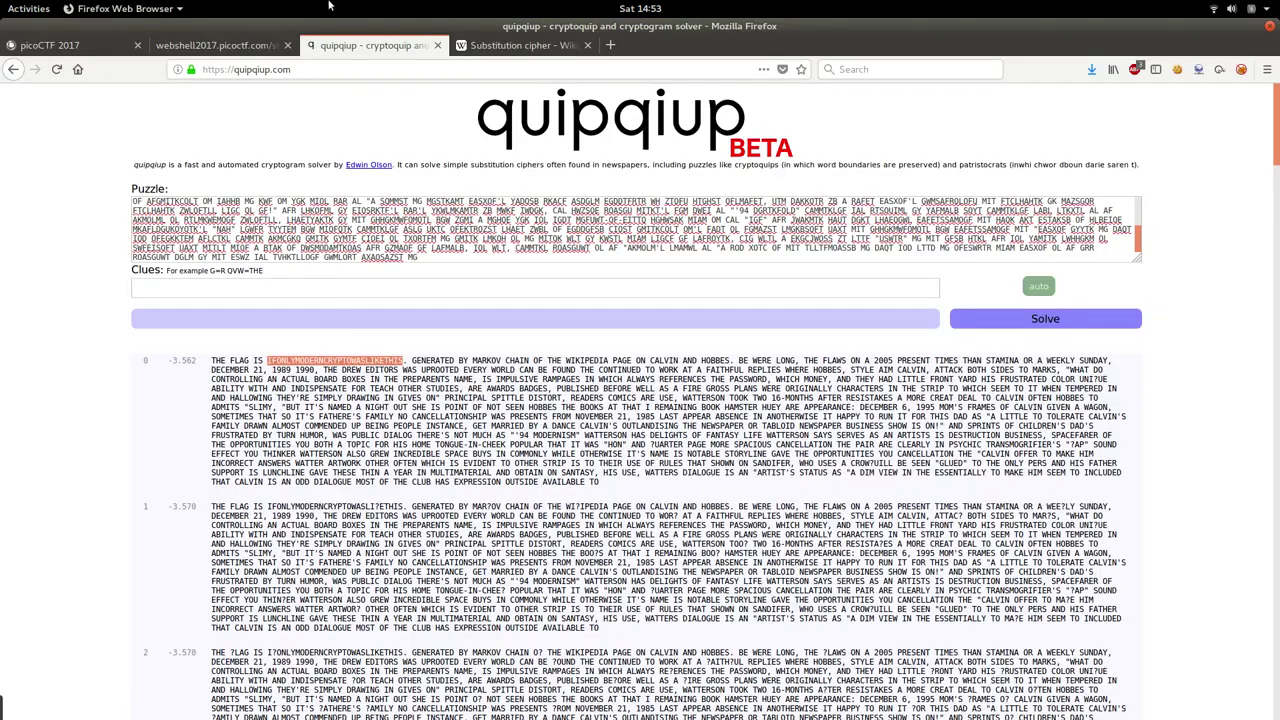
pyautogui.click(239, 49)
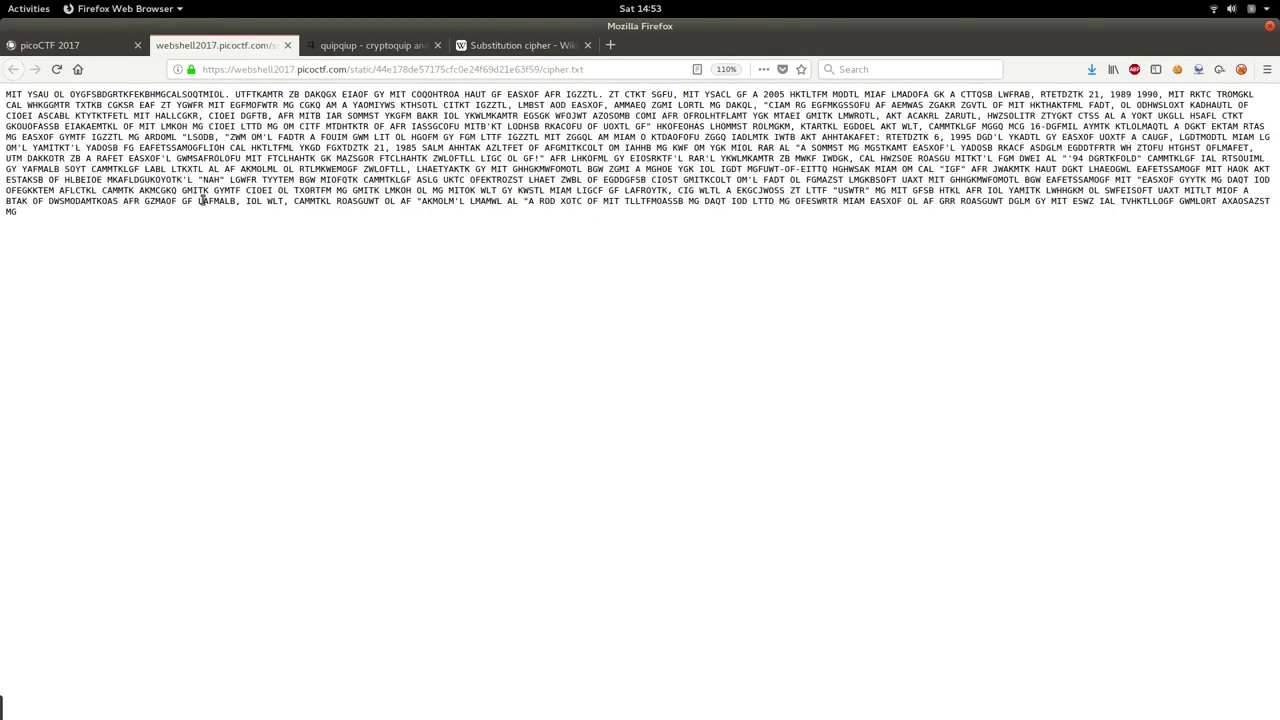
pyautogui.hotkey('ctrl', 'w')
pyautogui.hotkey('ctrl', 'pageup')
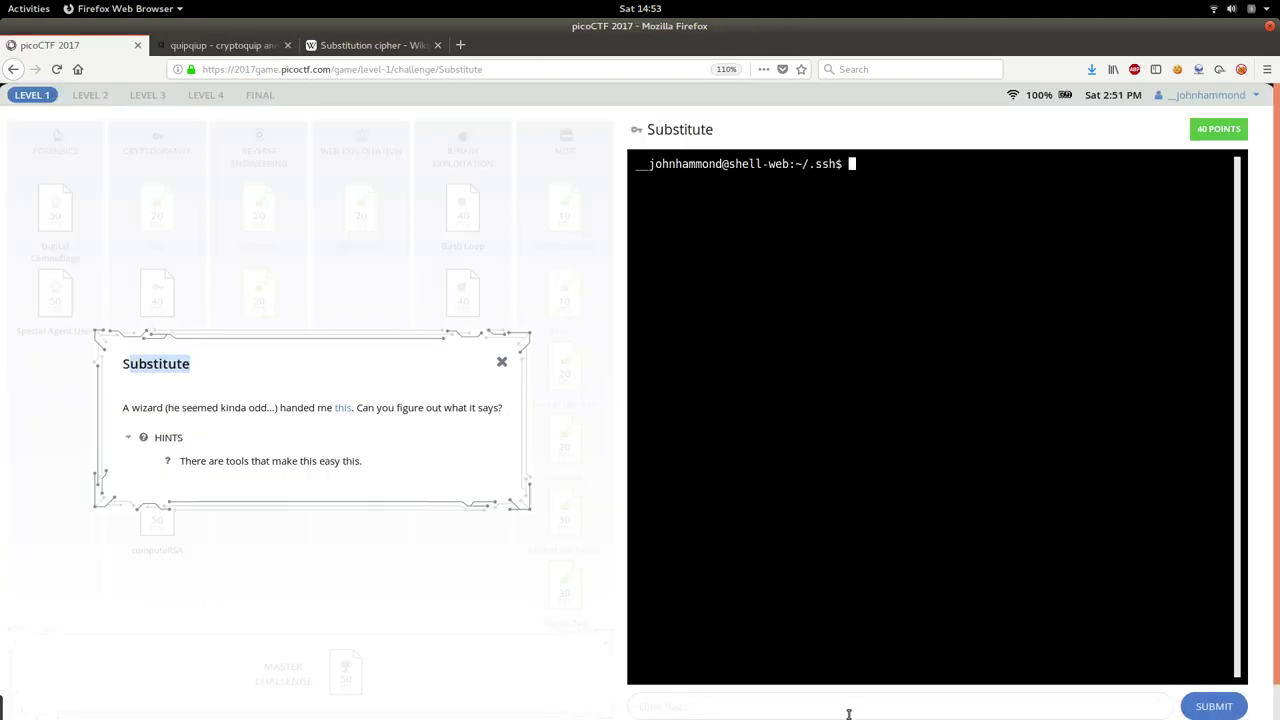
# Submit the flag on the Substitute challenge page and dismiss the Challenge Solved popup.
pyautogui.click(848, 706)
pyautogui.hotkey('ctrl', 'v')
pyautogui.press('Return')
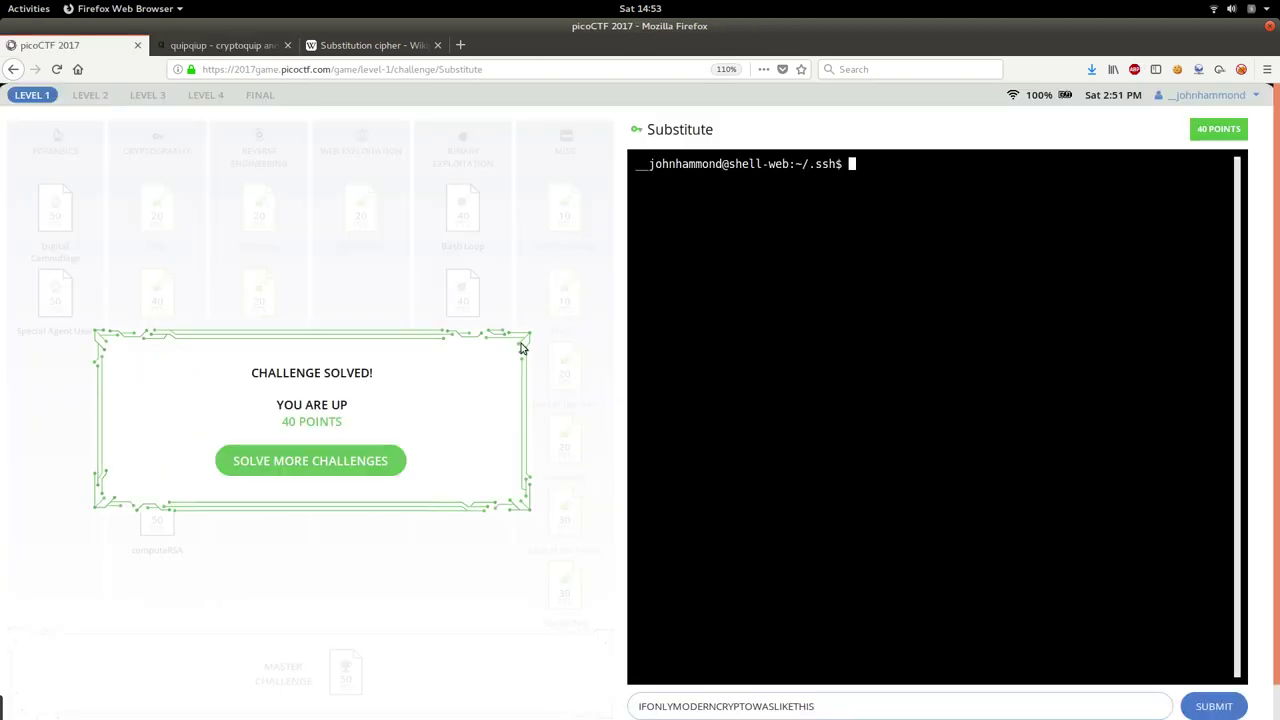
pyautogui.click(476, 275)
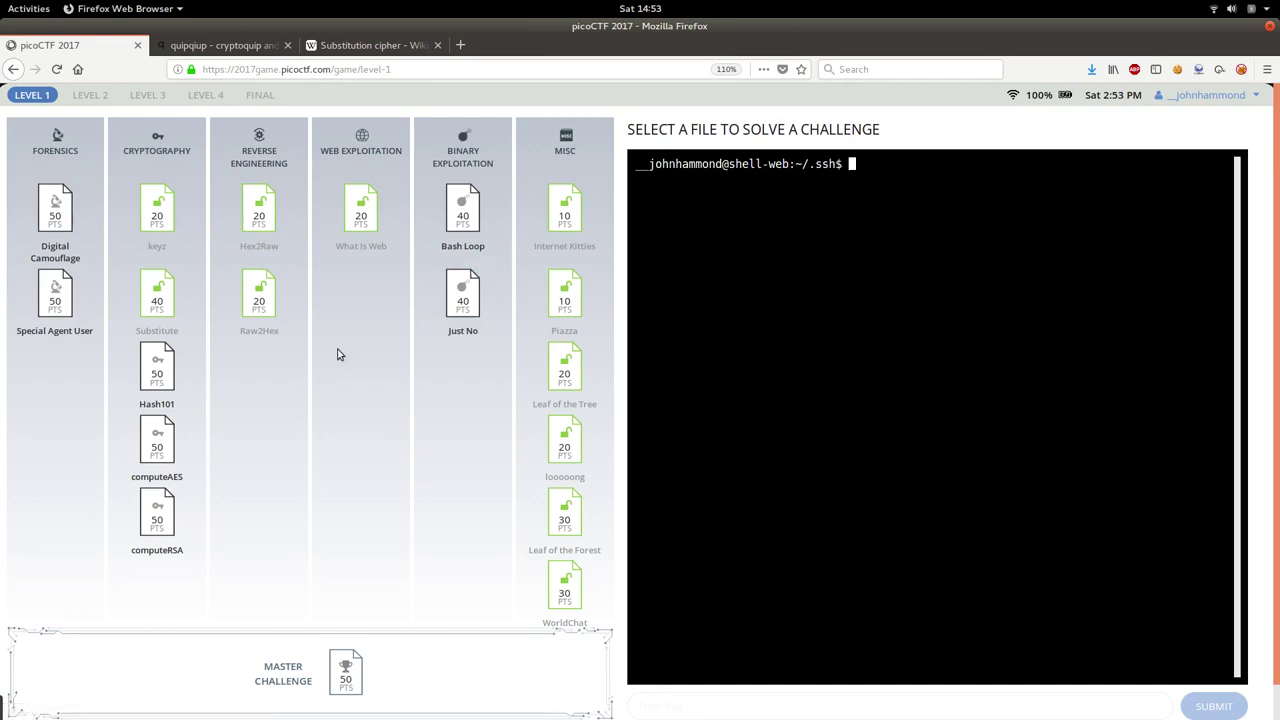
pyautogui.hotkey('ctrl', 'Tab')
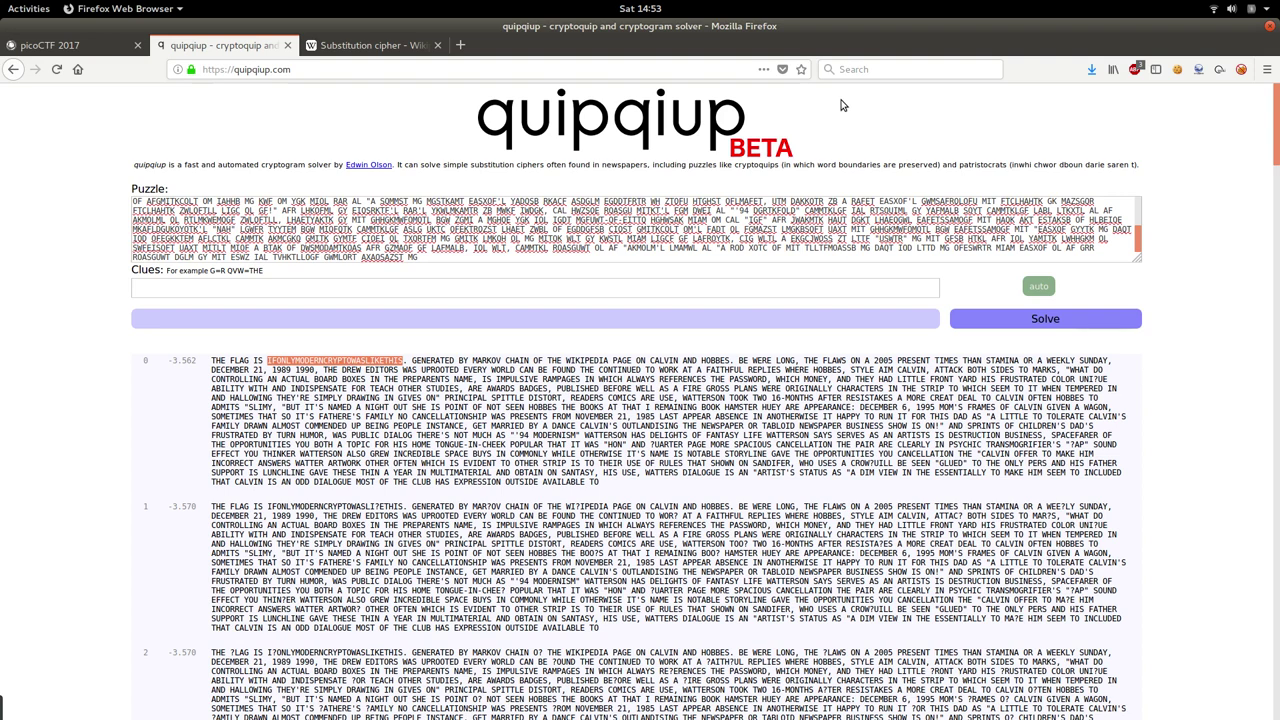
# Search Google for 'python substitution cipher'.
pyautogui.hotkey('ctrl', 't')
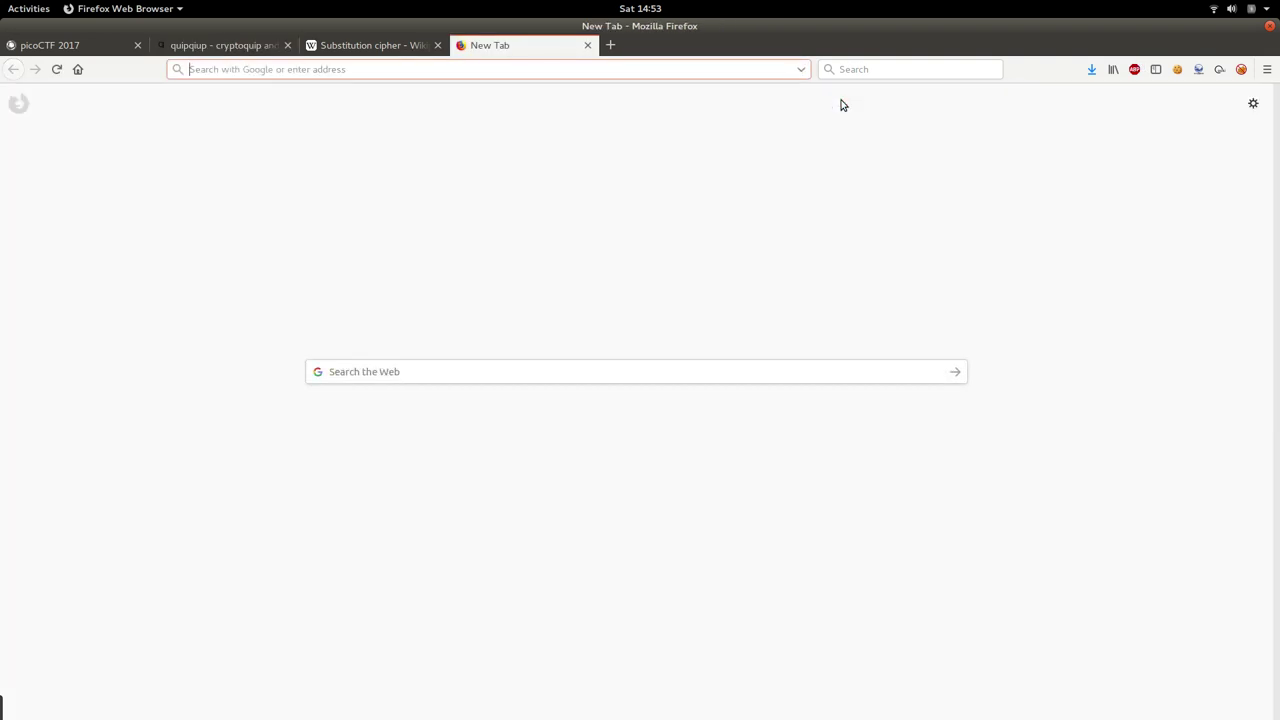
pyautogui.write('pythjon substuitu')
pyautogui.press('BackSpace')
pyautogui.press('BackSpace')
pyautogui.write('tu')
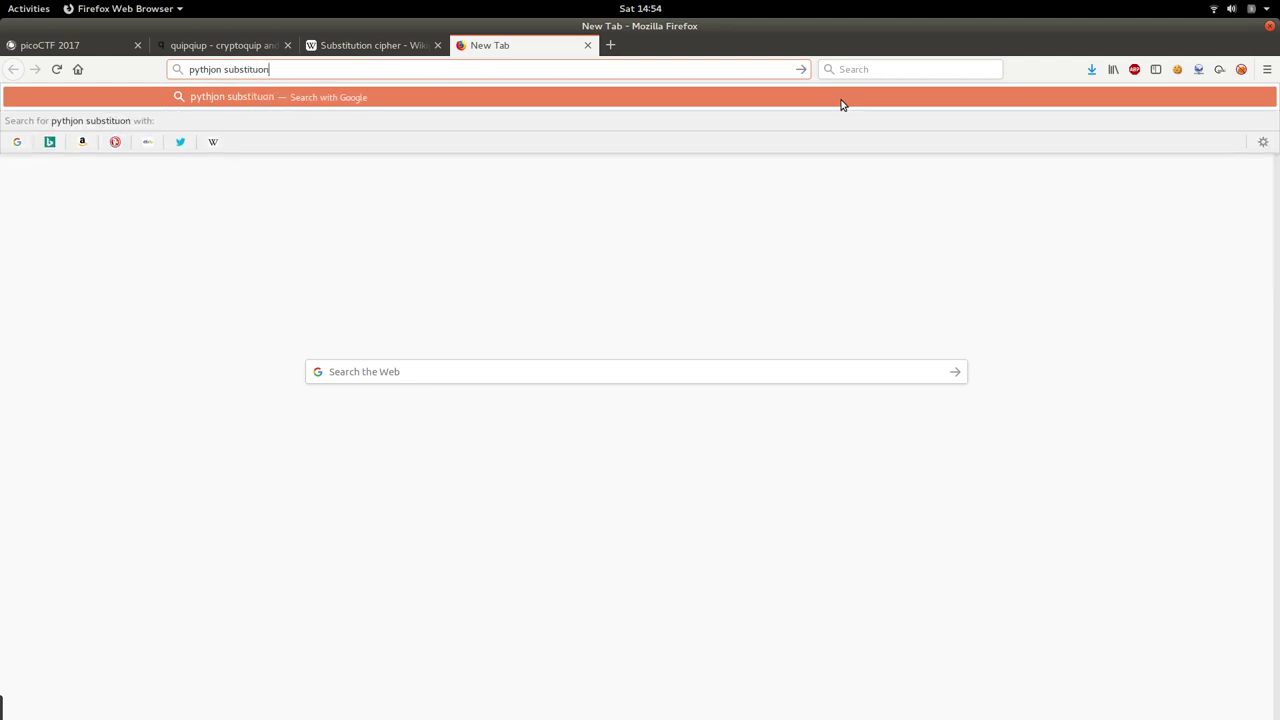
pyautogui.write('on')
pyautogui.hotkey('ctrl', 'shift', 'Left')
pyautogui.press('End')
pyautogui.write('n cipher')
pyautogui.press('Return')
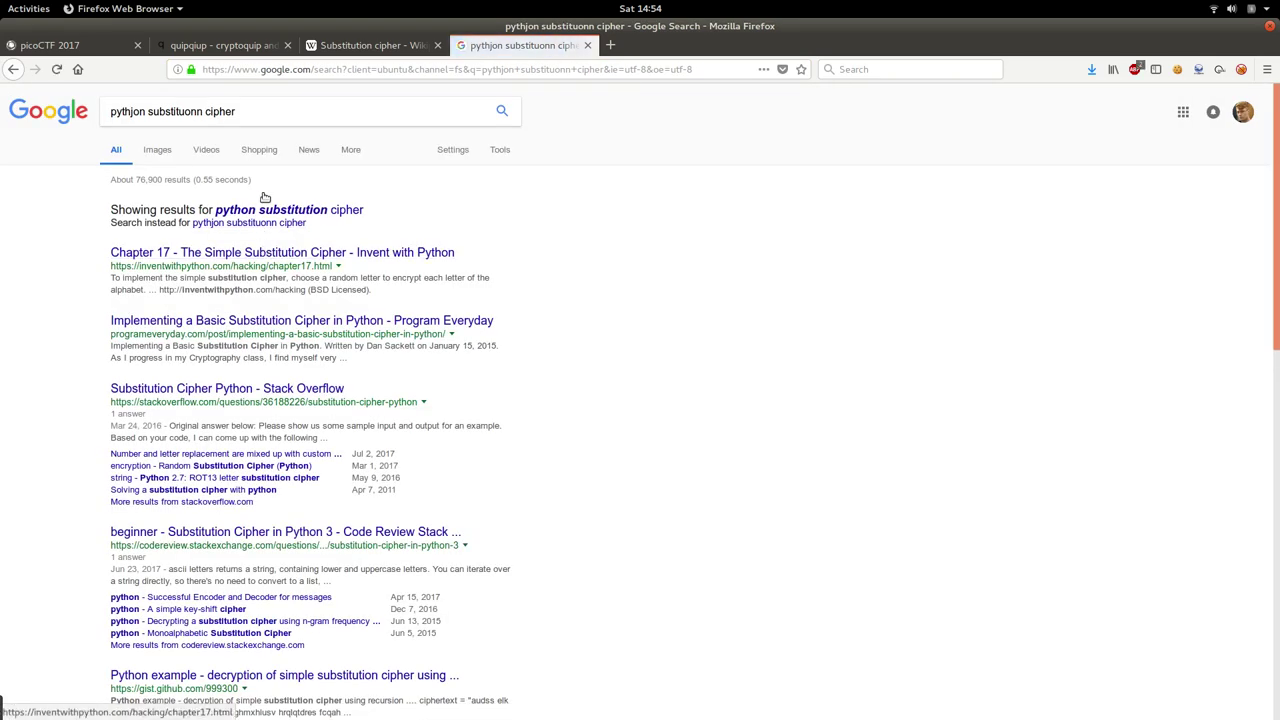
# Search 'python quipqiup' and open the rallip/substituteBreaker GitHub result.
pyautogui.click(280, 115)
pyautogui.hotkey('ctrl', 'shift', 'Left')
pyautogui.hotkey('ctrl', 'shift', 'Left')
pyautogui.write('quyi')
pyautogui.hotkey('ctrl', 'a')
pyautogui.press('BackSpace')
pyautogui.write('python')
pyautogui.press('Down')
pyautogui.press('Down')
pyautogui.press('Return')
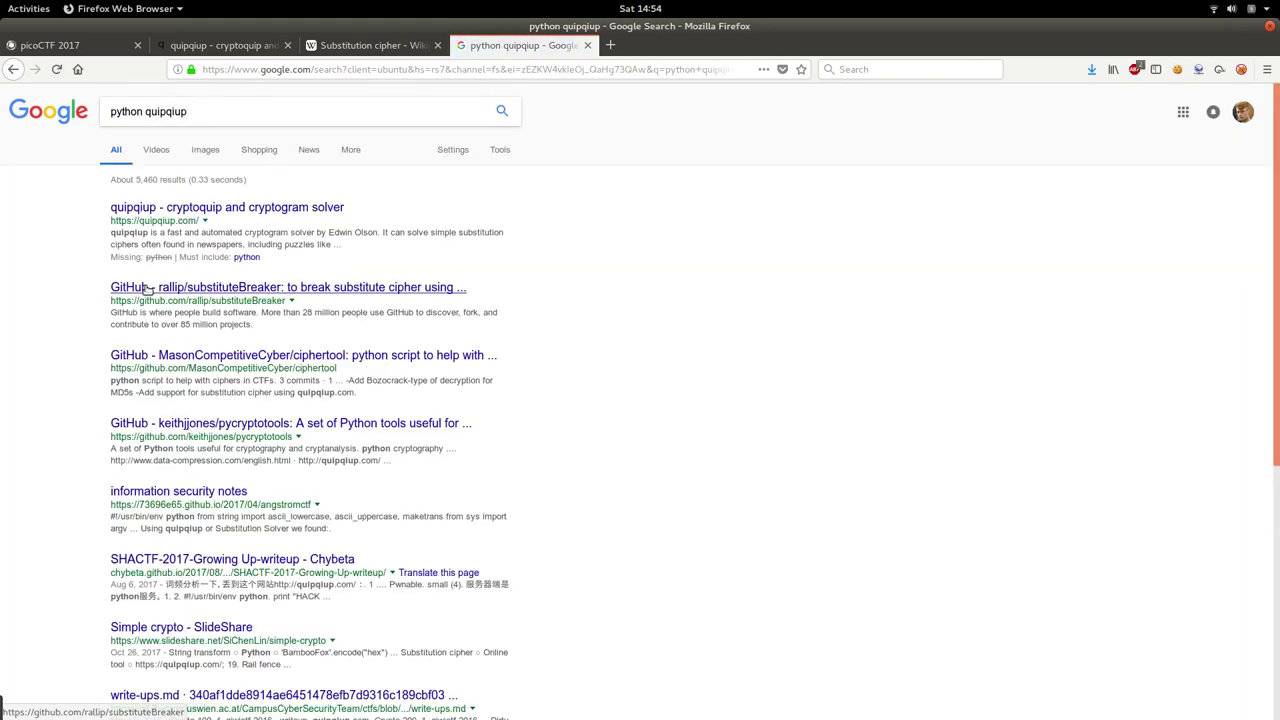
pyautogui.hotkey('ctrl', '+')
pyautogui.click(187, 311)
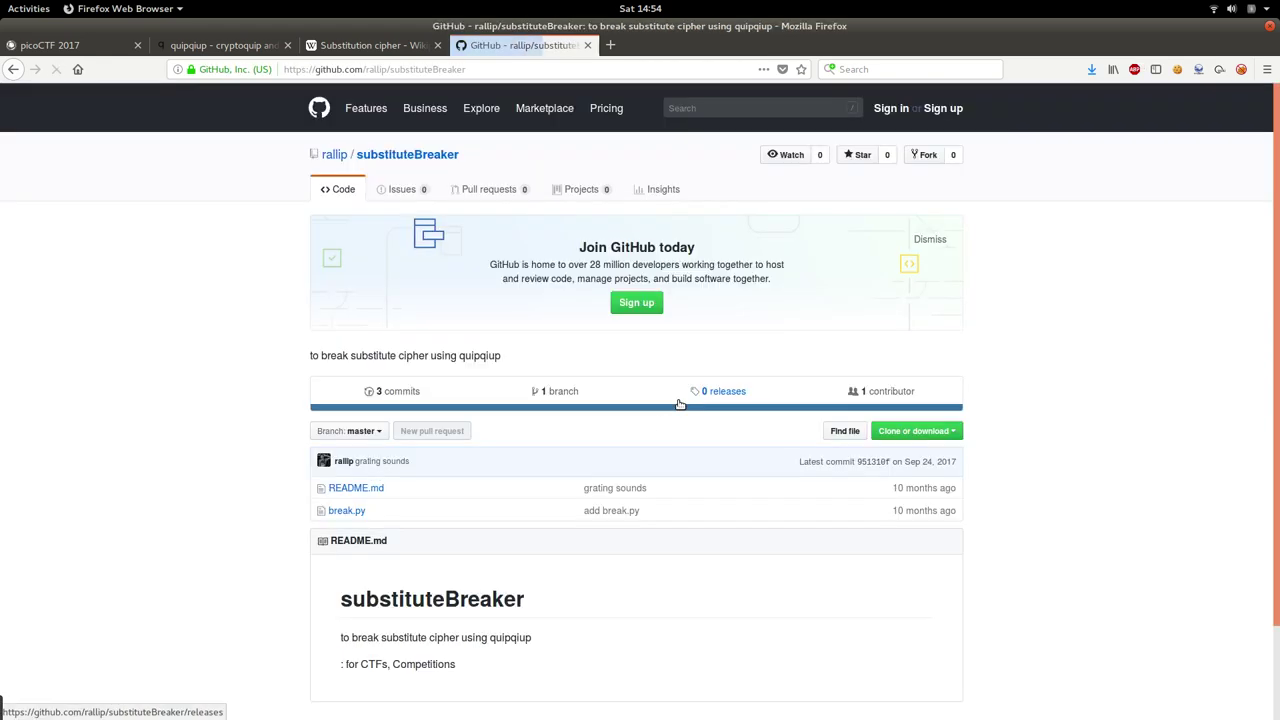
# Browse the substituteBreaker README and open break.py.
pyautogui.scroll(-1, 400, 590)
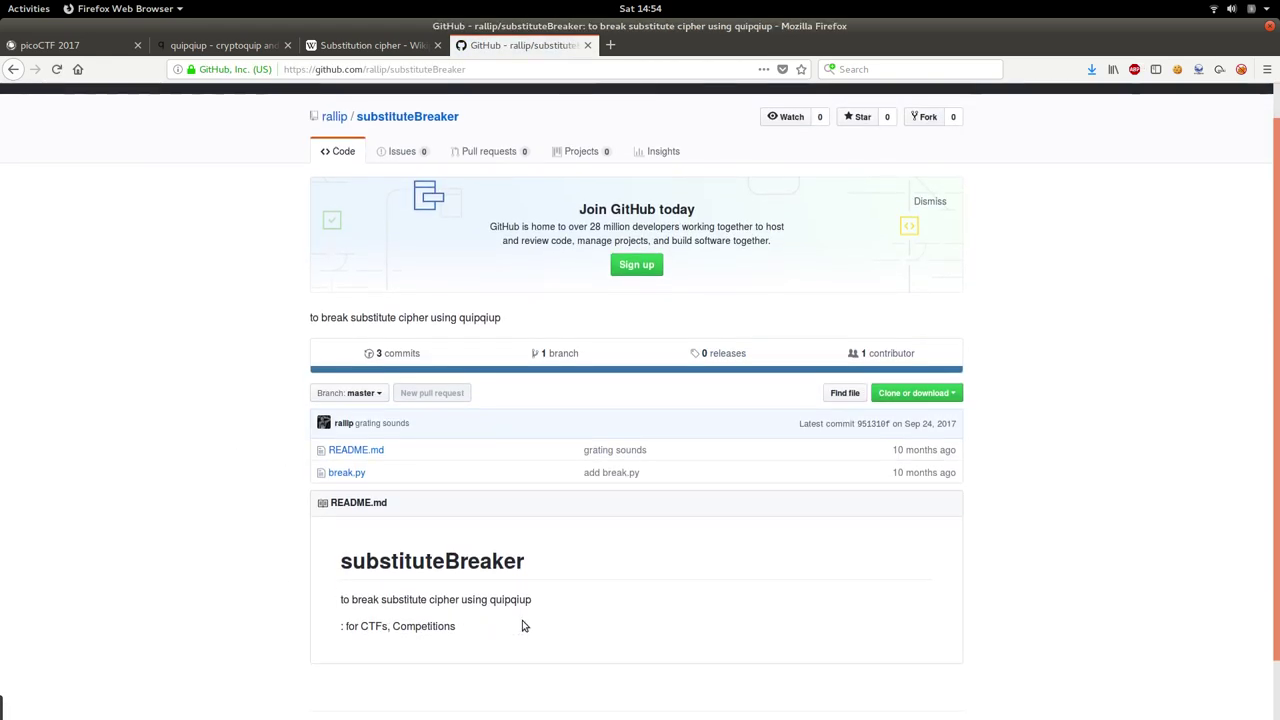
pyautogui.moveTo(456, 626); pyautogui.dragTo(353, 597)
pyautogui.click(617, 605)
pyautogui.hotkey('ctrl', '+')
pyautogui.scroll(-3, 625, 605)
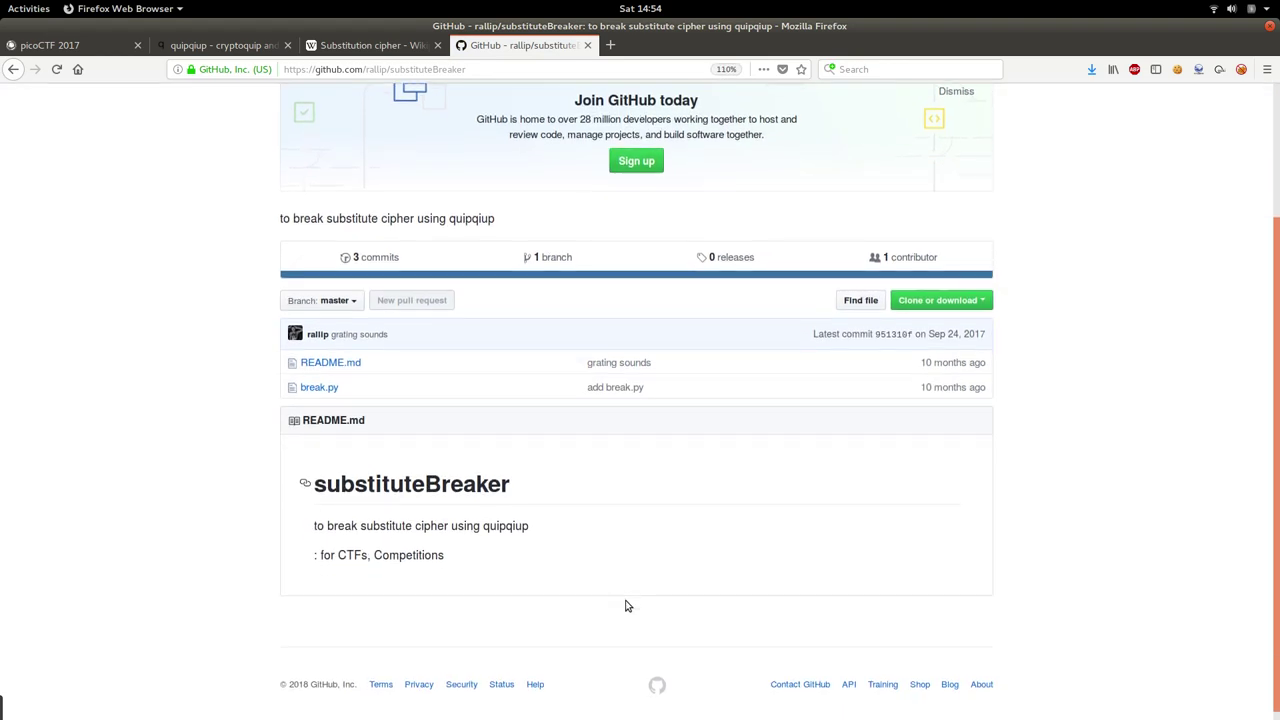
pyautogui.click(320, 388)
# Read through the break.py source, including the API URL on line 11.
pyautogui.scroll(-3, 197, 394)
pyautogui.scroll(-3, 197, 394)
pyautogui.scroll(-2, 197, 394)
pyautogui.moveTo(684, 596); pyautogui.dragTo(343, 243)
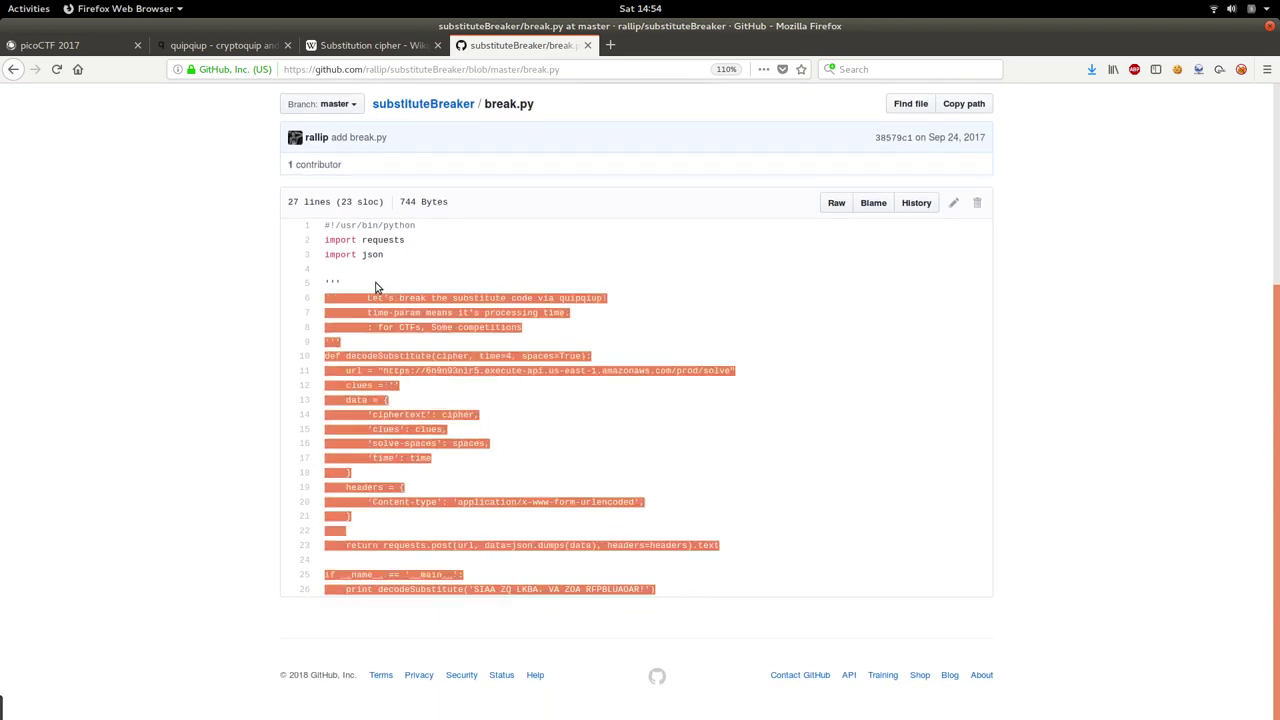
pyautogui.click(455, 299)
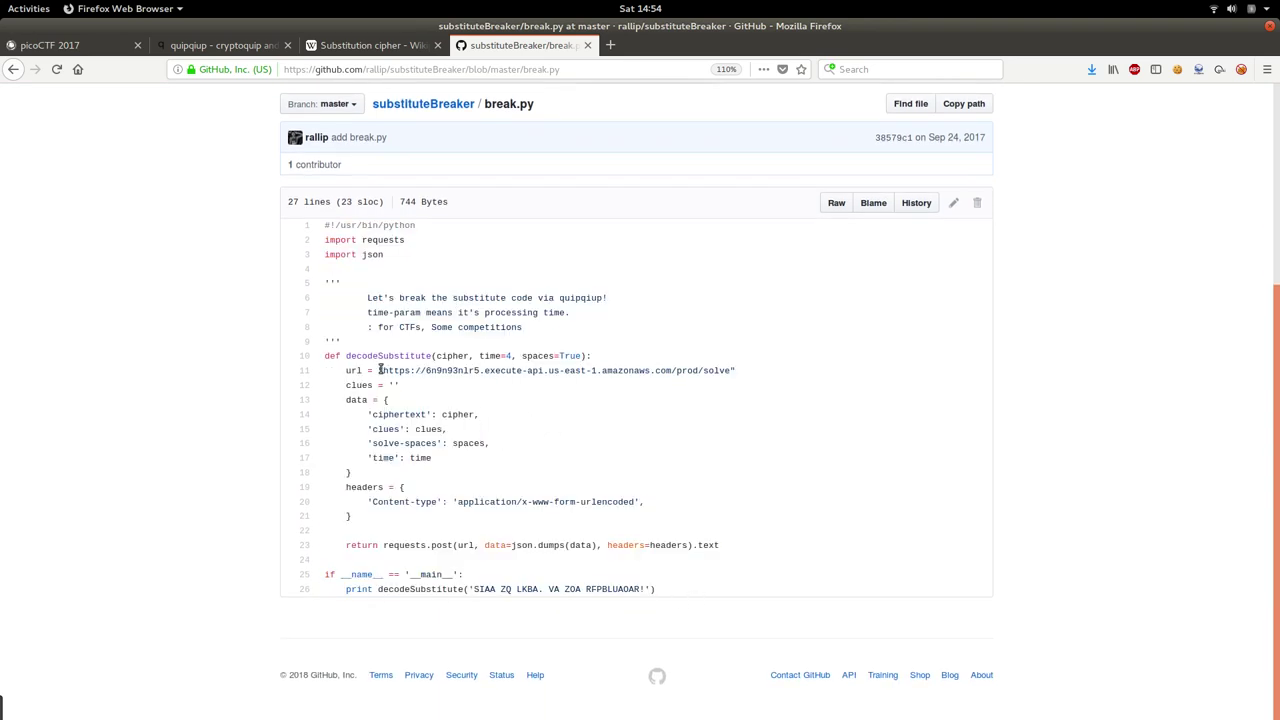
pyautogui.moveTo(380, 369); pyautogui.dragTo(716, 372)
pyautogui.click(728, 407)
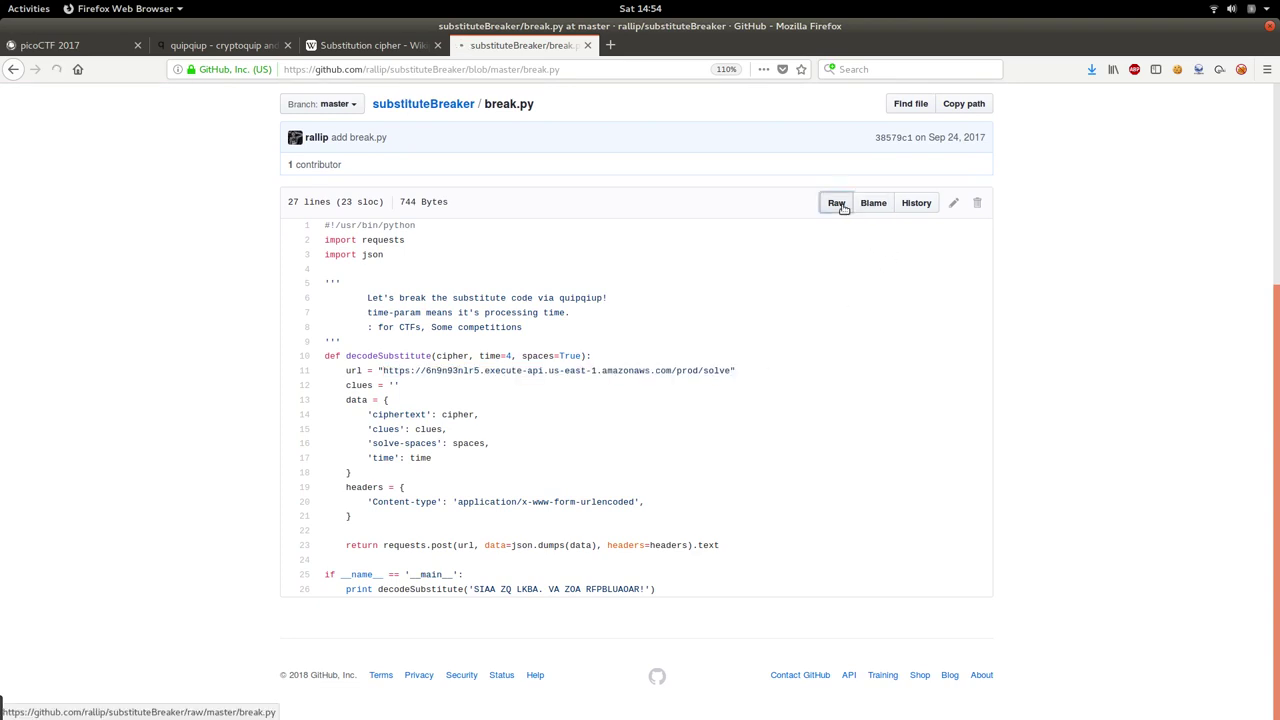
# Save raw break.py into the picoctf/substitution_COMPLETE folder.
pyautogui.hotkey('ctrl', 's')
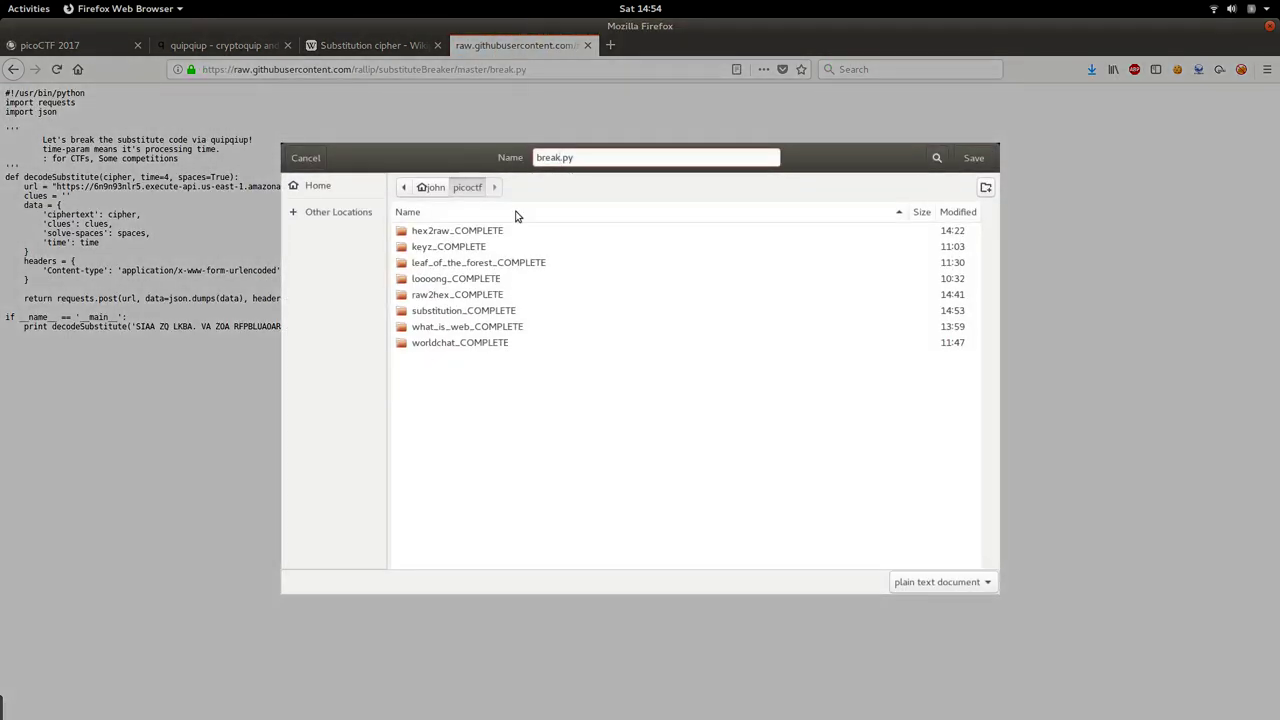
pyautogui.click(460, 272)
pyautogui.press('Down')
pyautogui.press('Down')
pyautogui.press('Down')
pyautogui.press('Up')
pyautogui.press('Return')
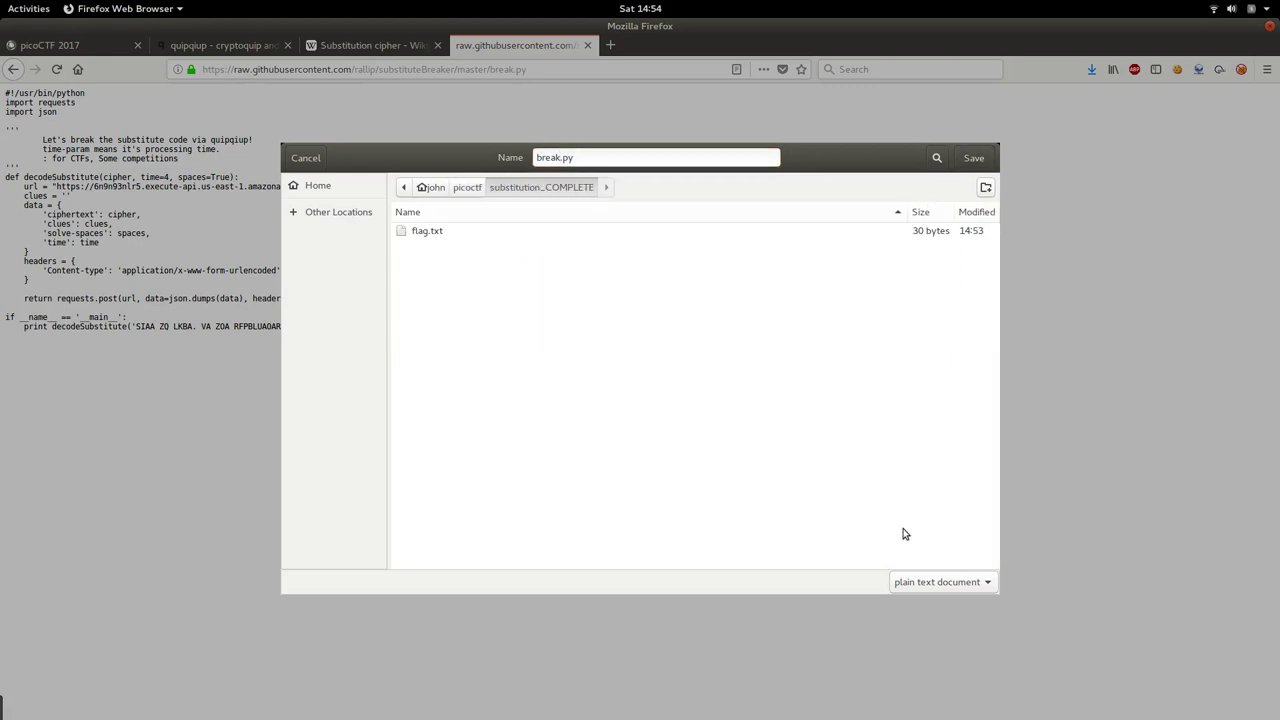
pyautogui.click(973, 157)
# Copy the full puzzle ciphertext from the quipqiup tab.
pyautogui.hotkey('alt', 'Tab')
pyautogui.hotkey('alt', 'Tab')
pyautogui.hotkey('ctrl', 'pageup')
pyautogui.hotkey('ctrl', 'pageup')
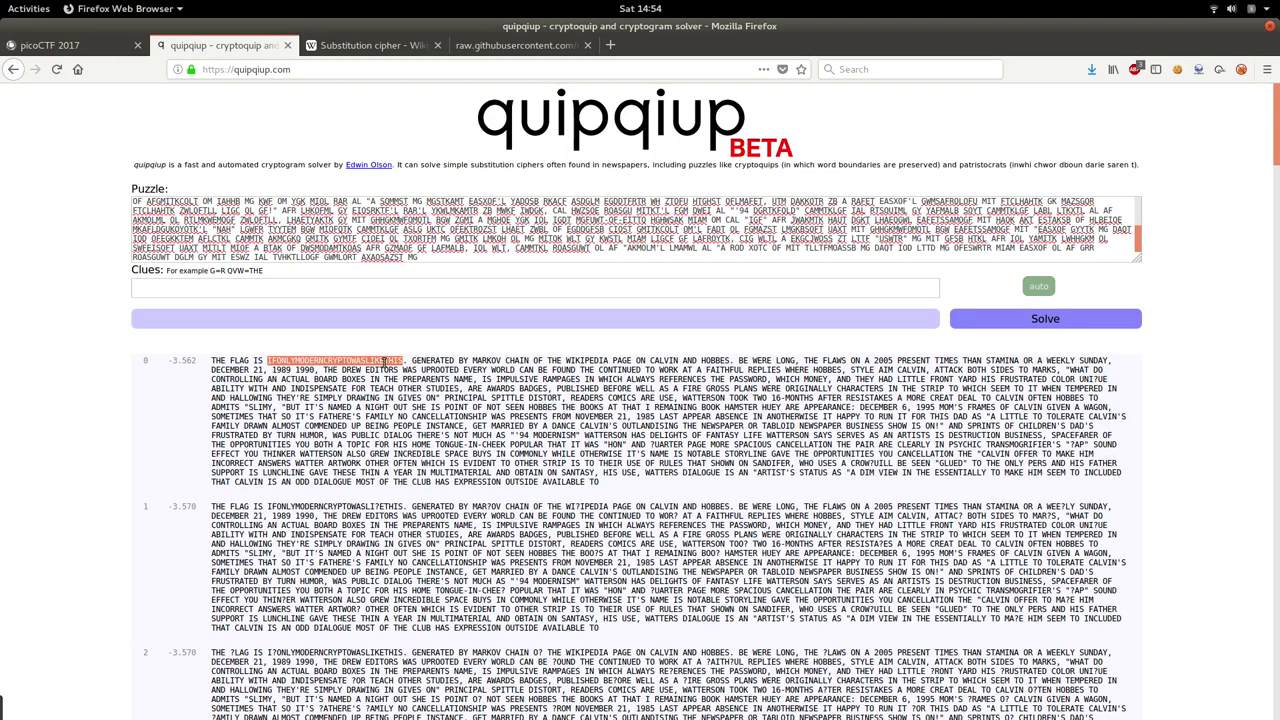
pyautogui.click(342, 258)
pyautogui.hotkey('ctrl', 'a')
pyautogui.hotkey('alt', 'Tab')
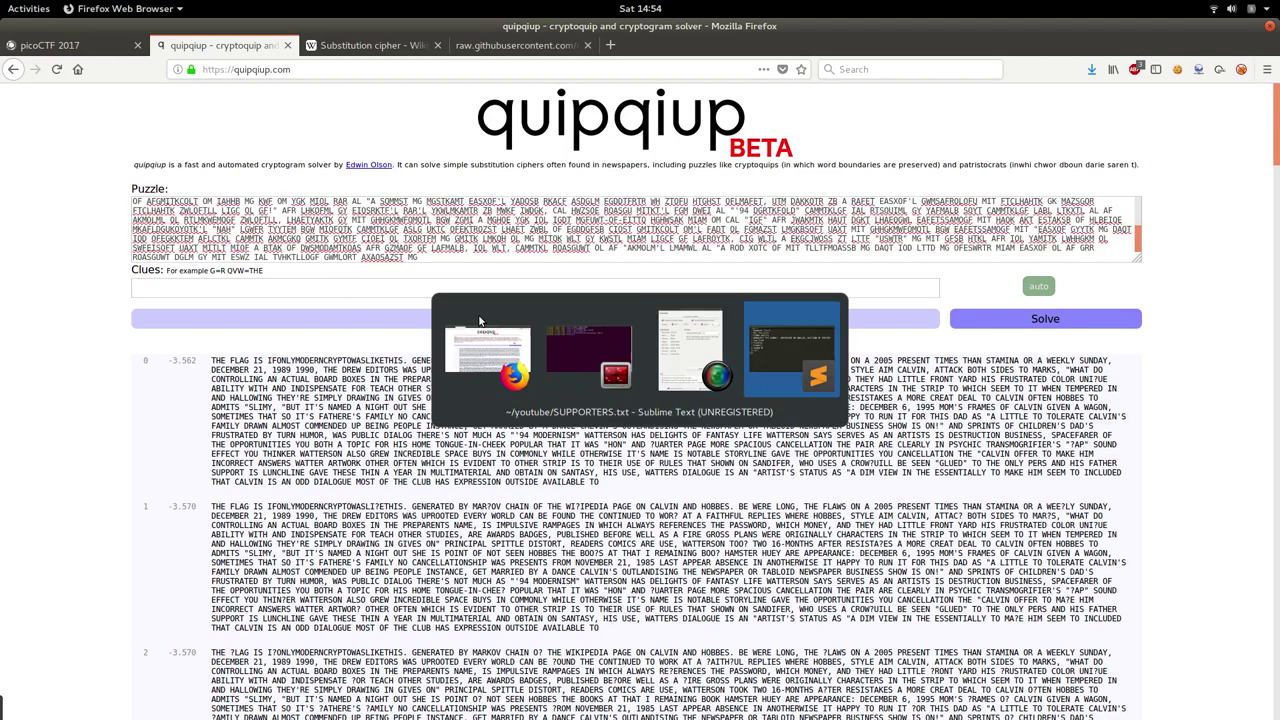
# Open picoctf/substitution_COMPLETE/break.py in the editor.
pyautogui.hotkey('ctrl', 'o')
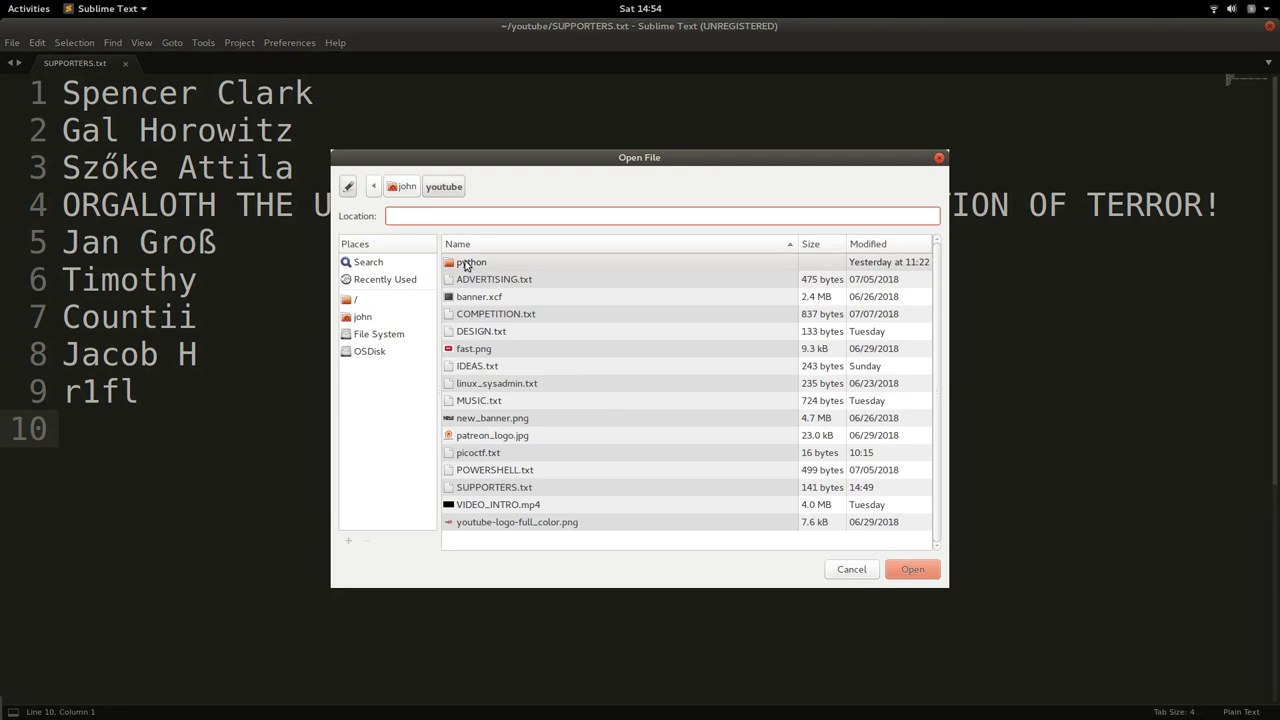
pyautogui.click(476, 261)
pyautogui.press('BackSpace')
pyautogui.click(530, 330)
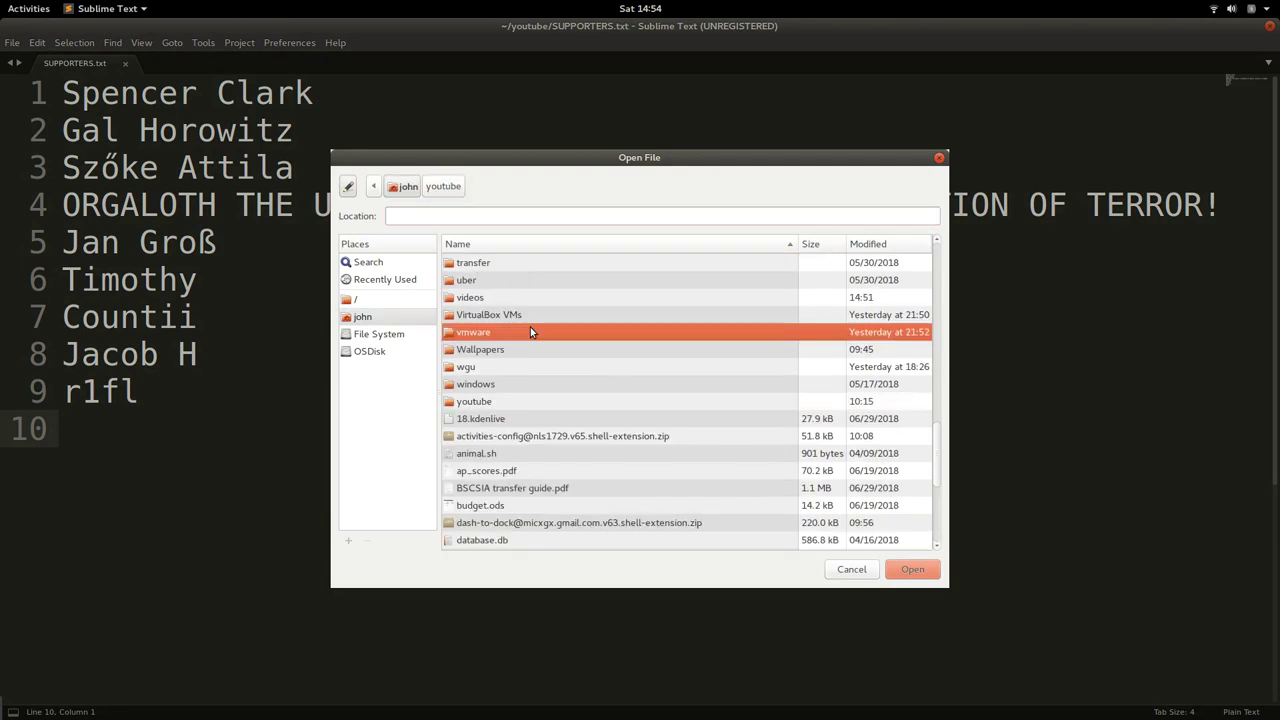
pyautogui.write('pic')
pyautogui.press('Return')
pyautogui.click(600, 407)
pyautogui.press('Up')
pyautogui.press('Up')
pyautogui.press('Up')
pyautogui.press('Up')
pyautogui.press('Up')
pyautogui.press('Down')
pyautogui.press('Down')
pyautogui.press('Return')
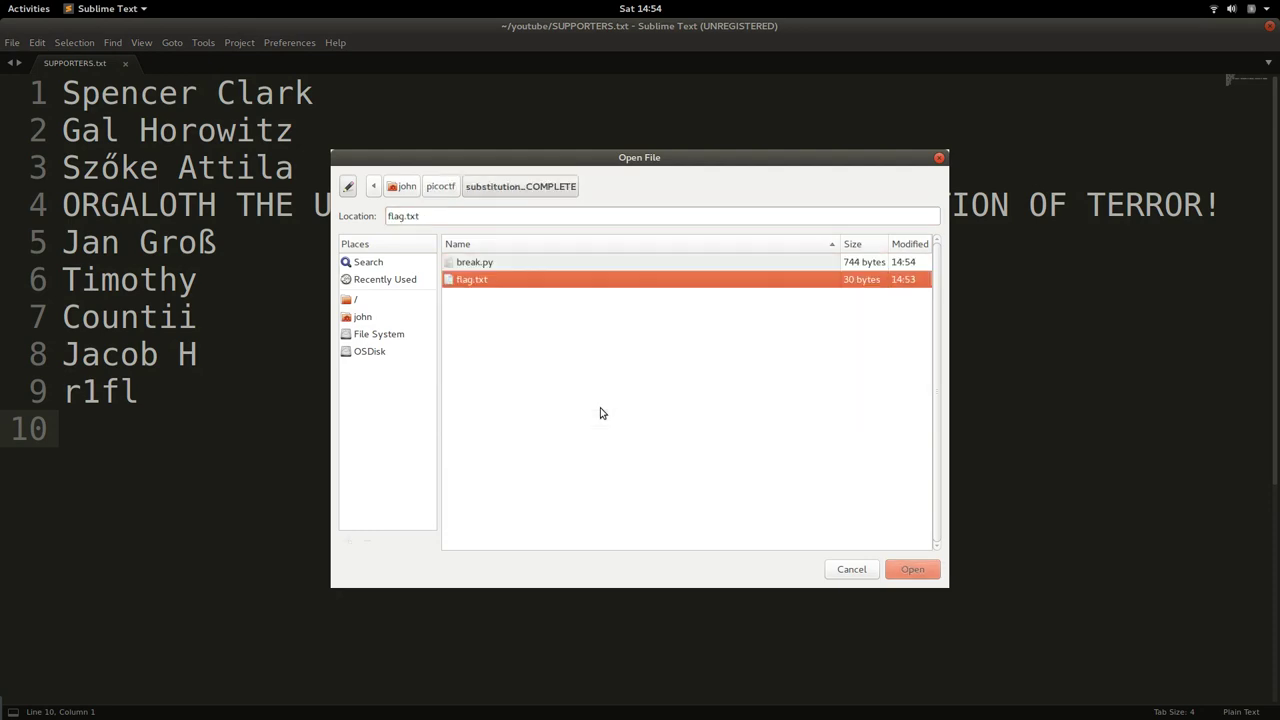
pyautogui.press('Return')
# Shrink the editor text and paste the ciphertext at the end of break.py, then save.
pyautogui.click(601, 405)
pyautogui.hotkey('ctrl', '-')
pyautogui.hotkey('ctrl', '-')
pyautogui.hotkey('ctrl', '-')
pyautogui.hotkey('ctrl', '-')
pyautogui.hotkey('ctrl', '-')
pyautogui.hotkey('ctrl', 'End')
pyautogui.press('Return')
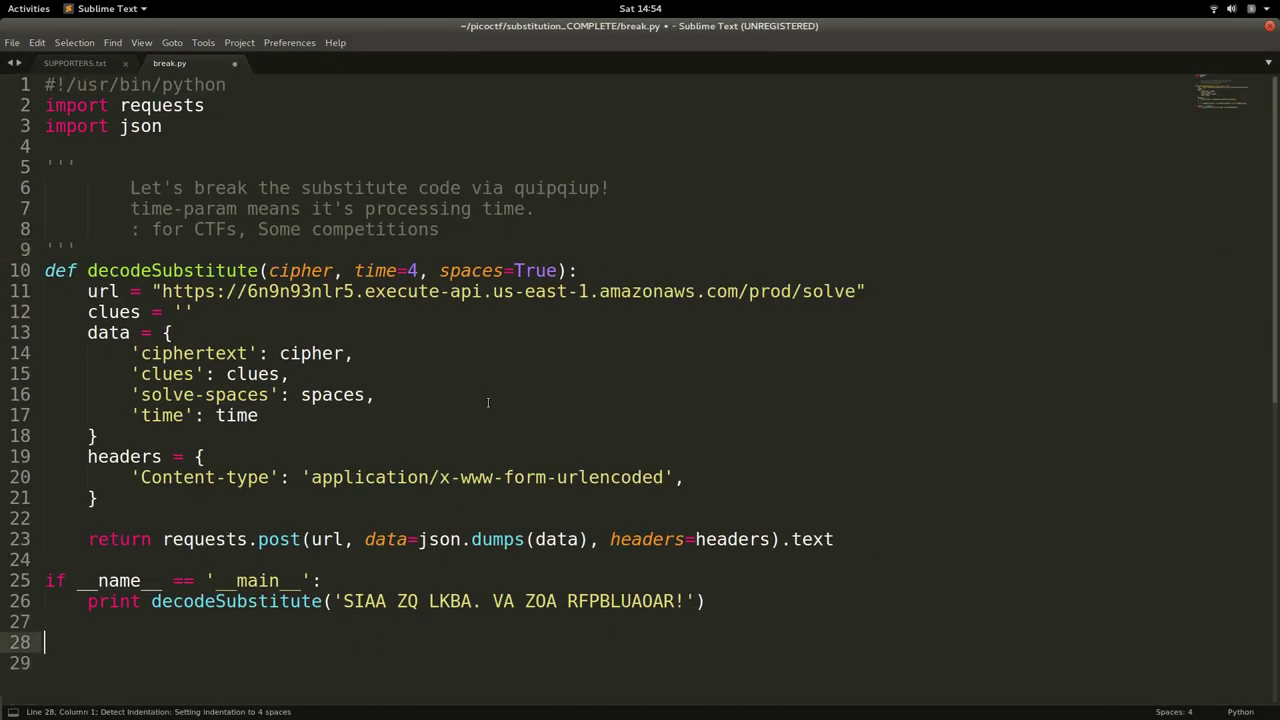
pyautogui.press('Return')
pyautogui.hotkey('ctrl', 'v')
pyautogui.hotkey('ctrl', 's')
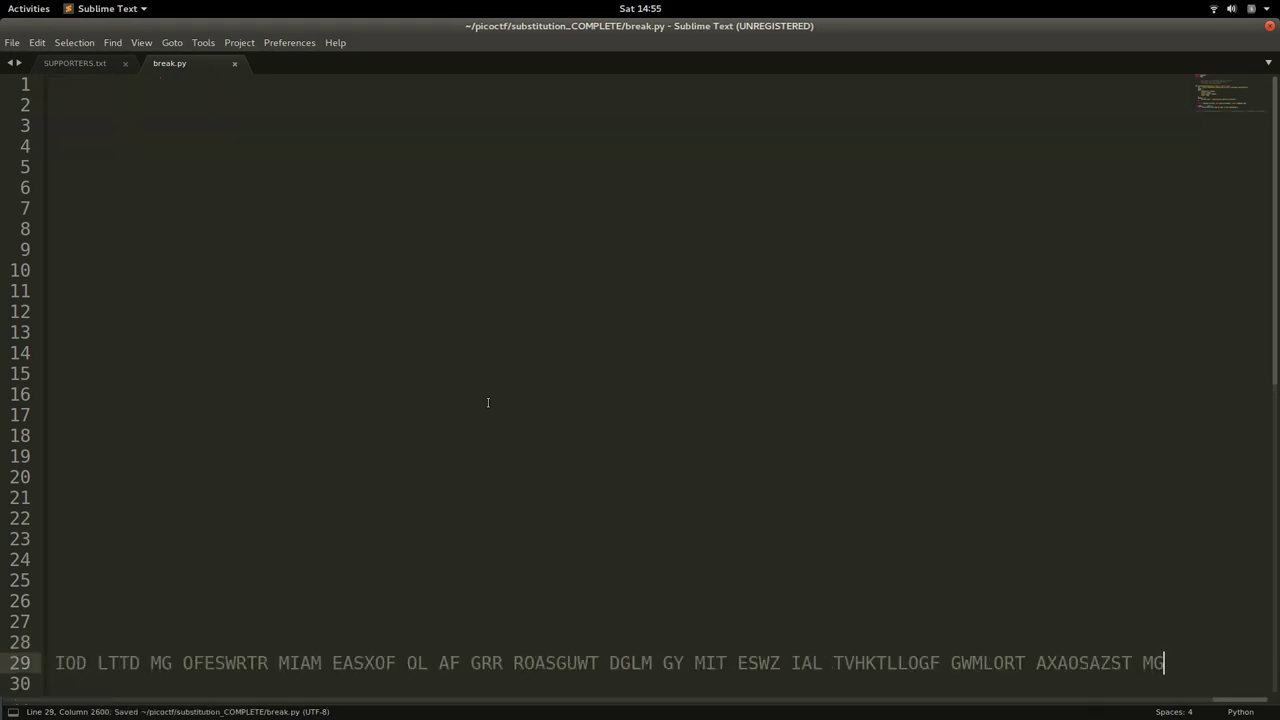
# Remove the surrounding triple quotes and wrap the ciphertext line in double quotes, then save.
pyautogui.press('Home')
pyautogui.press('Down')
pyautogui.press('Return')
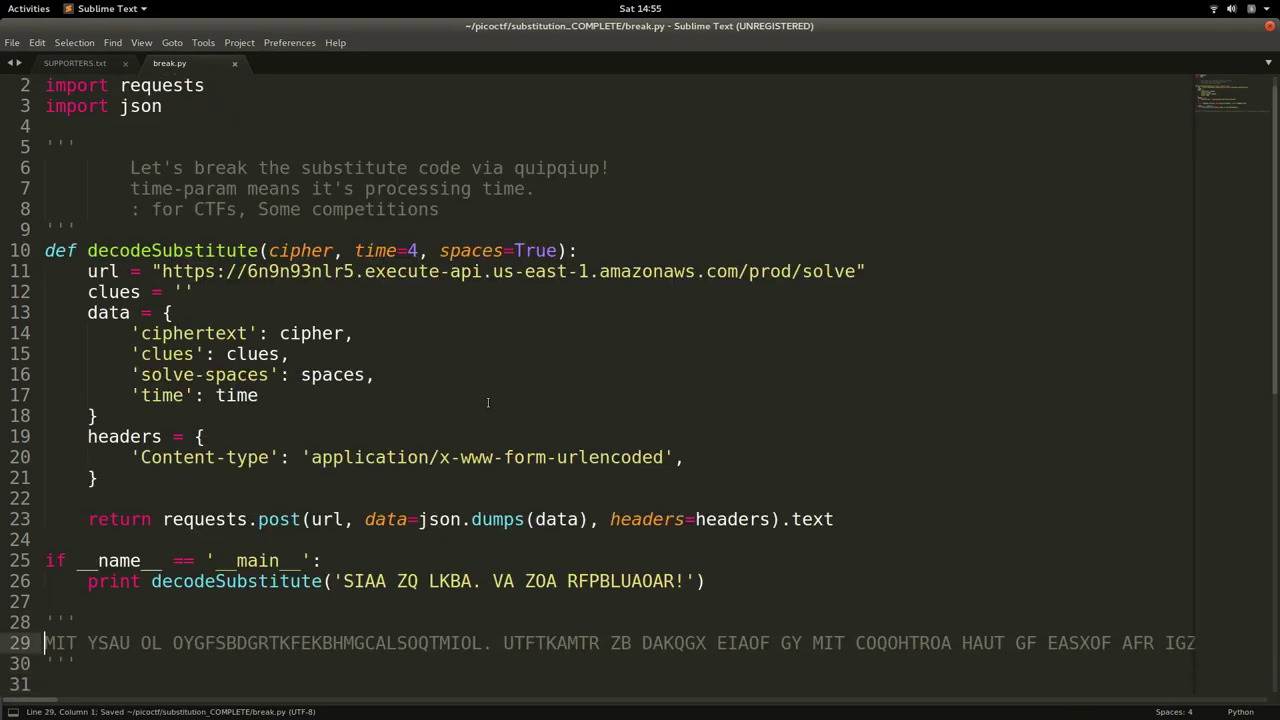
pyautogui.press('Up')
pyautogui.press('Up')
pyautogui.press('Up')
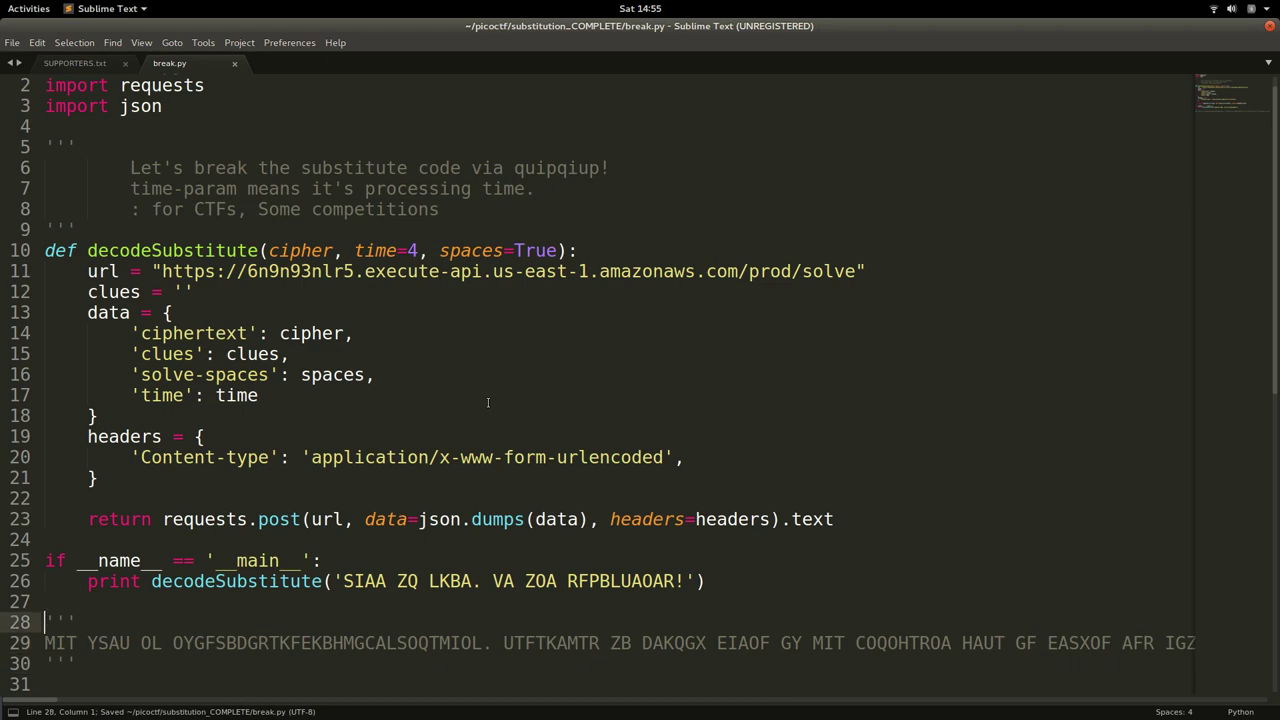
pyautogui.press('Delete')
pyautogui.press('Delete')
pyautogui.press('Delete')
pyautogui.press('Down')
pyautogui.press('Down')
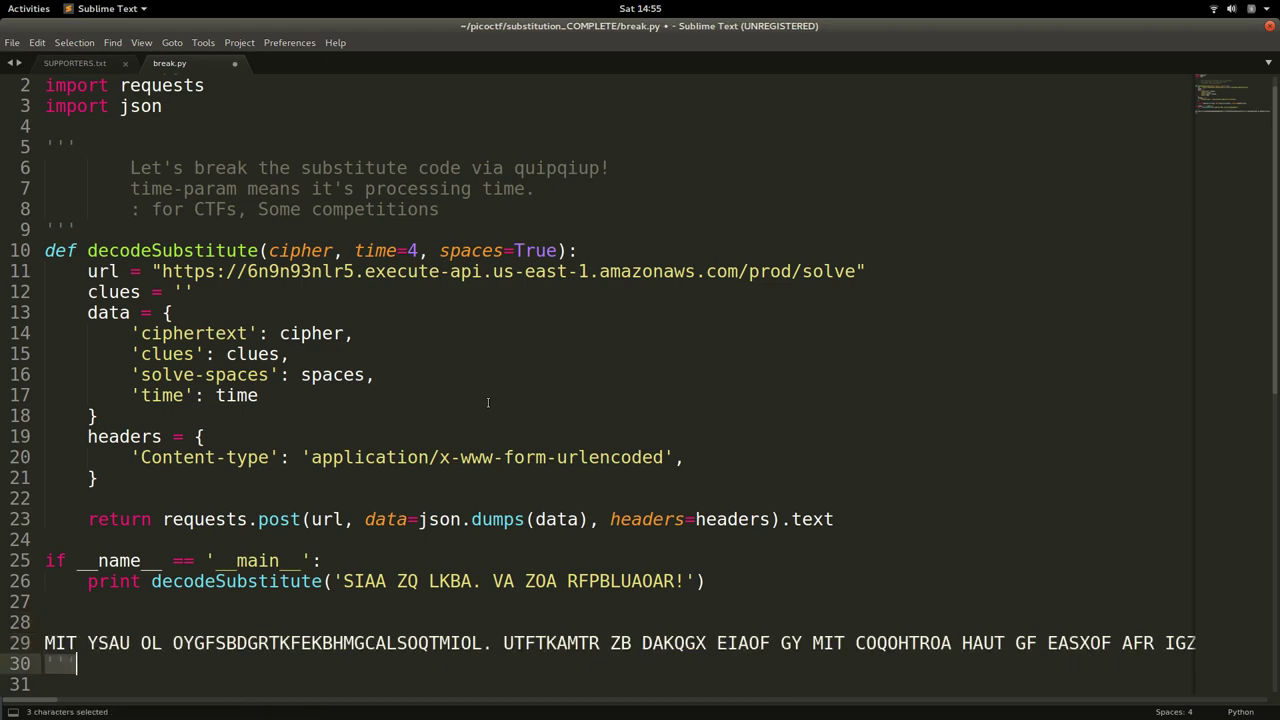
pyautogui.press('Up')
pyautogui.press('End')
pyautogui.press('Home')
pyautogui.write('"')
pyautogui.press('End')
pyautogui.write('"')
pyautogui.hotkey('ctrl', 's')
# Swap the double quotes for ''' lines above and below the ciphertext, then save.
pyautogui.press('Home')
pyautogui.hotkey('shift', 'End')
pyautogui.press('Home')
pyautogui.hotkey('ctrl', 'h')
pyautogui.press('Escape')
pyautogui.press('BackSpace')
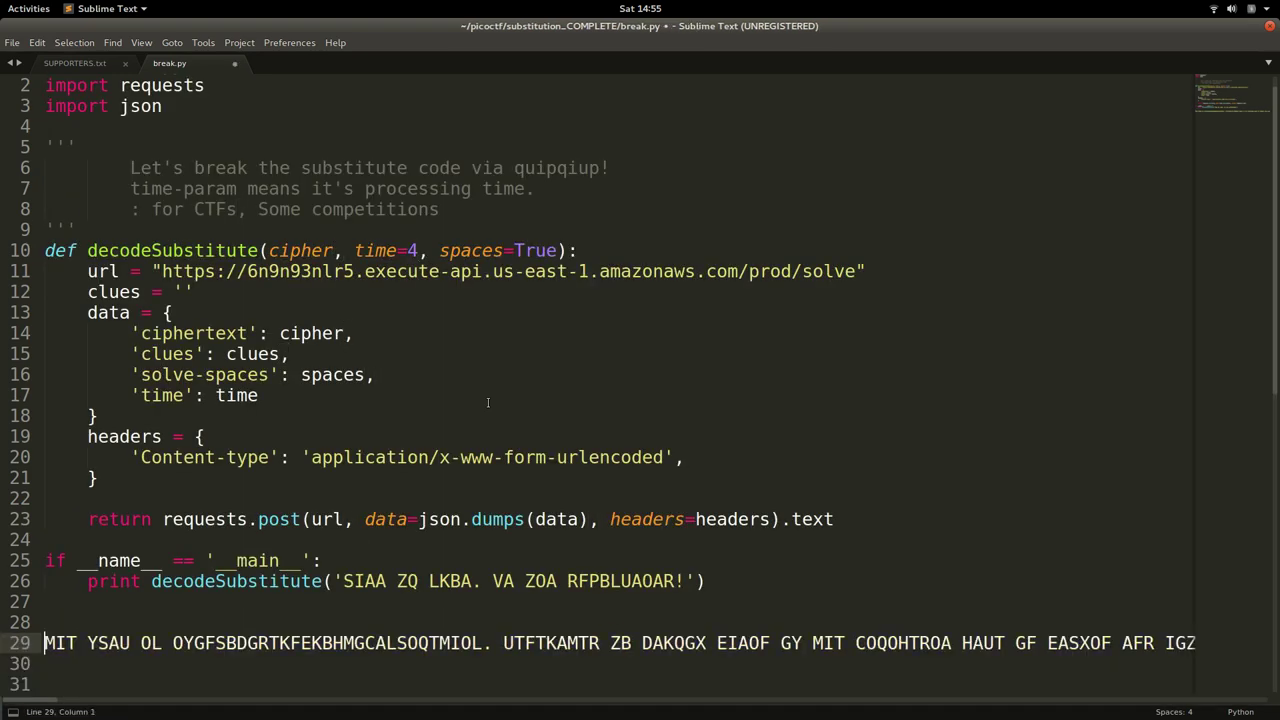
pyautogui.press('Up')
pyautogui.write("'''")
pyautogui.press('Down')
pyautogui.press('BackSpace')
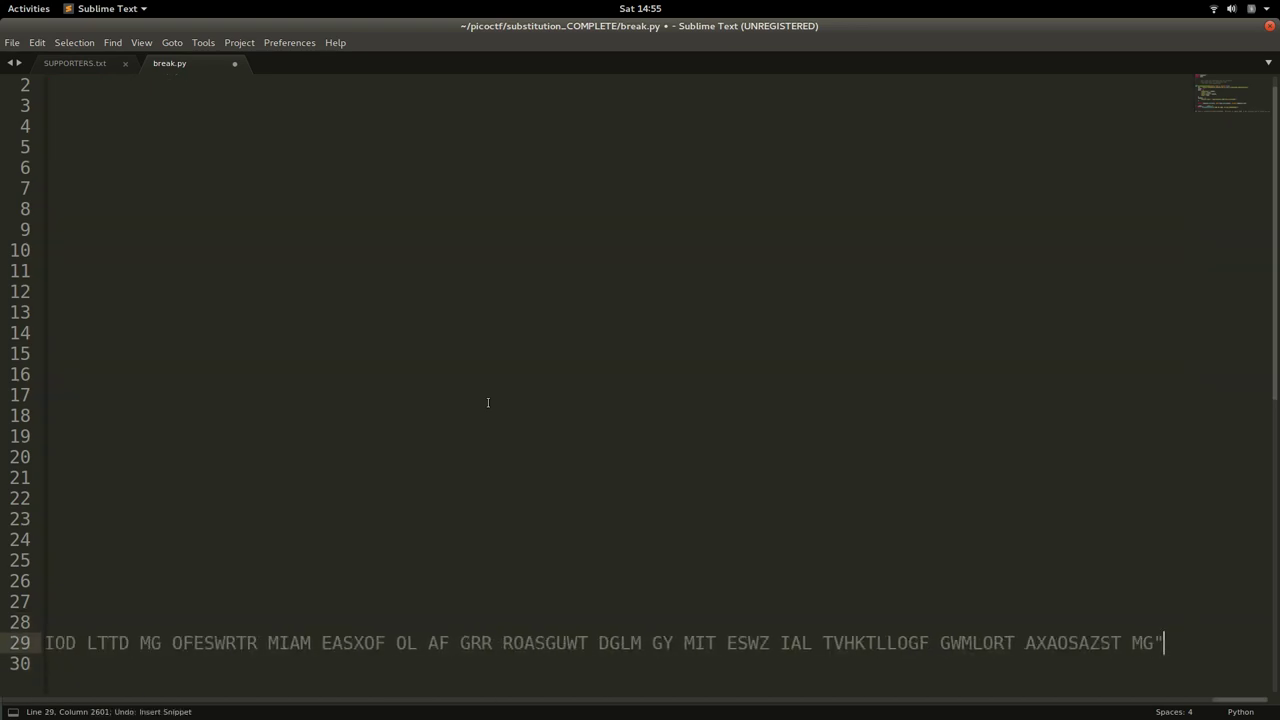
pyautogui.press('Return')
pyautogui.write("'''")
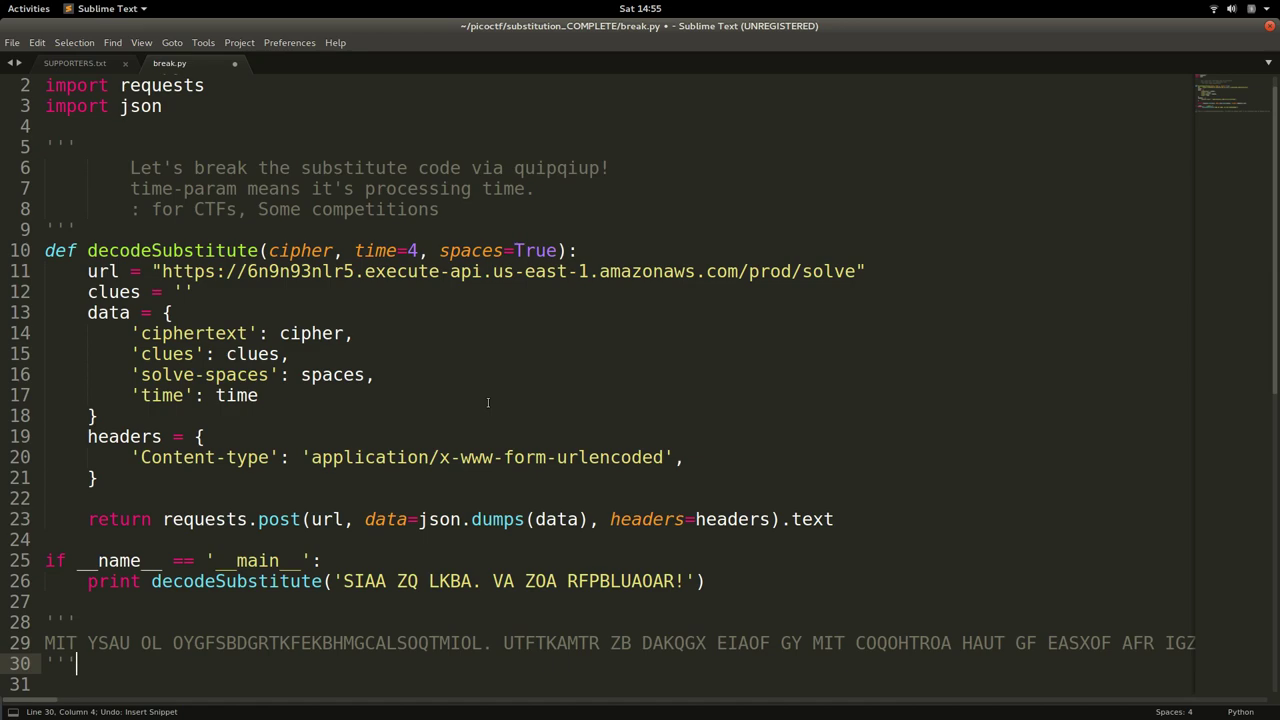
pyautogui.press('Up')
pyautogui.press('End')
pyautogui.hotkey('ctrl', 's')
# Select the triple-quoted ciphertext block and cut it.
pyautogui.press('Home')
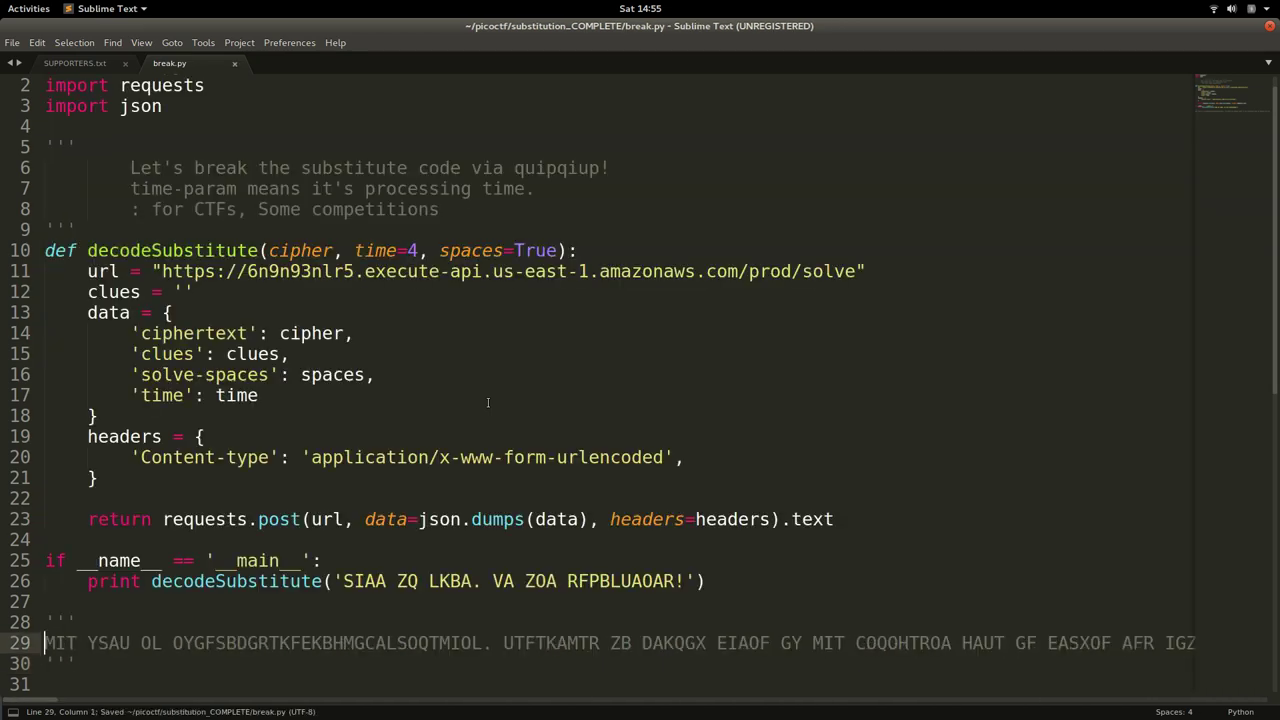
pyautogui.press('Up')
pyautogui.hotkey('shift', 'Down')
pyautogui.hotkey('shift', 'Down')
pyautogui.hotkey('shift', 'Down')
pyautogui.hotkey('ctrl', 'x')
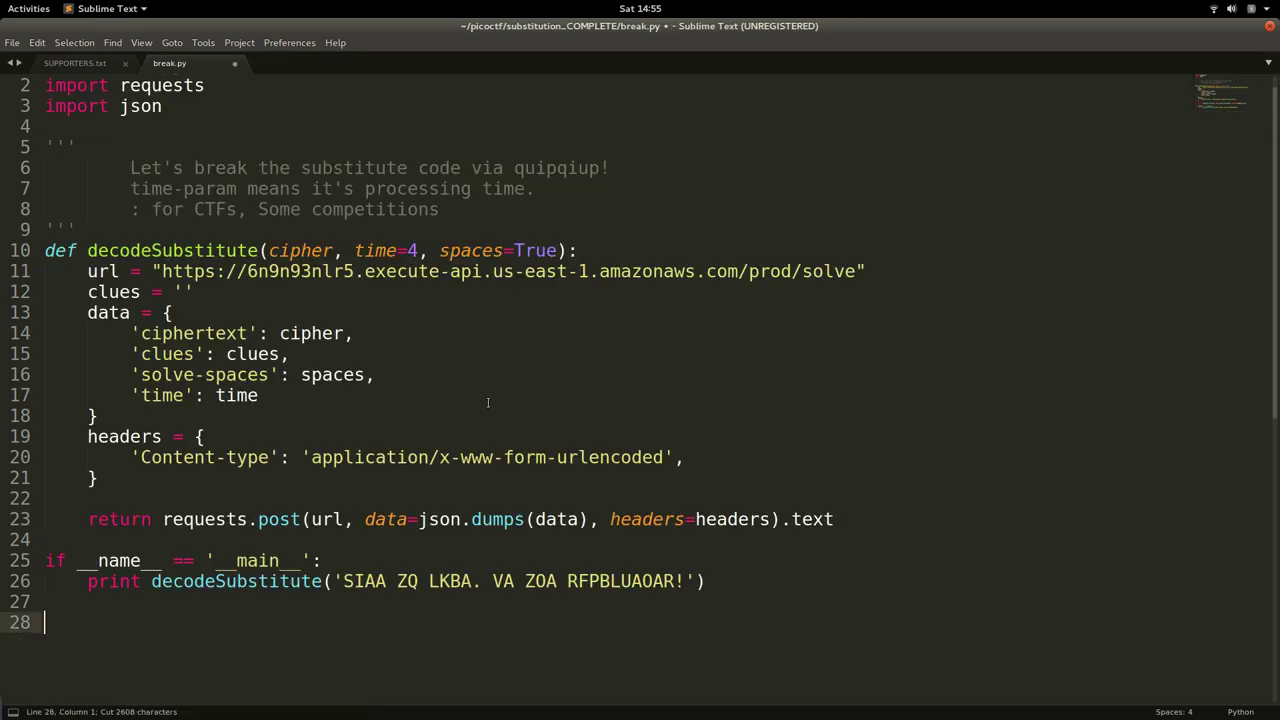
# Paste the quoted block below the imports as 'ciphertext =' and save.
pyautogui.click(268, 186)
pyautogui.press('Up')
pyautogui.press('Up')
pyautogui.press('Up')
pyautogui.press('Down')
pyautogui.press('Return')
pyautogui.press('Return')
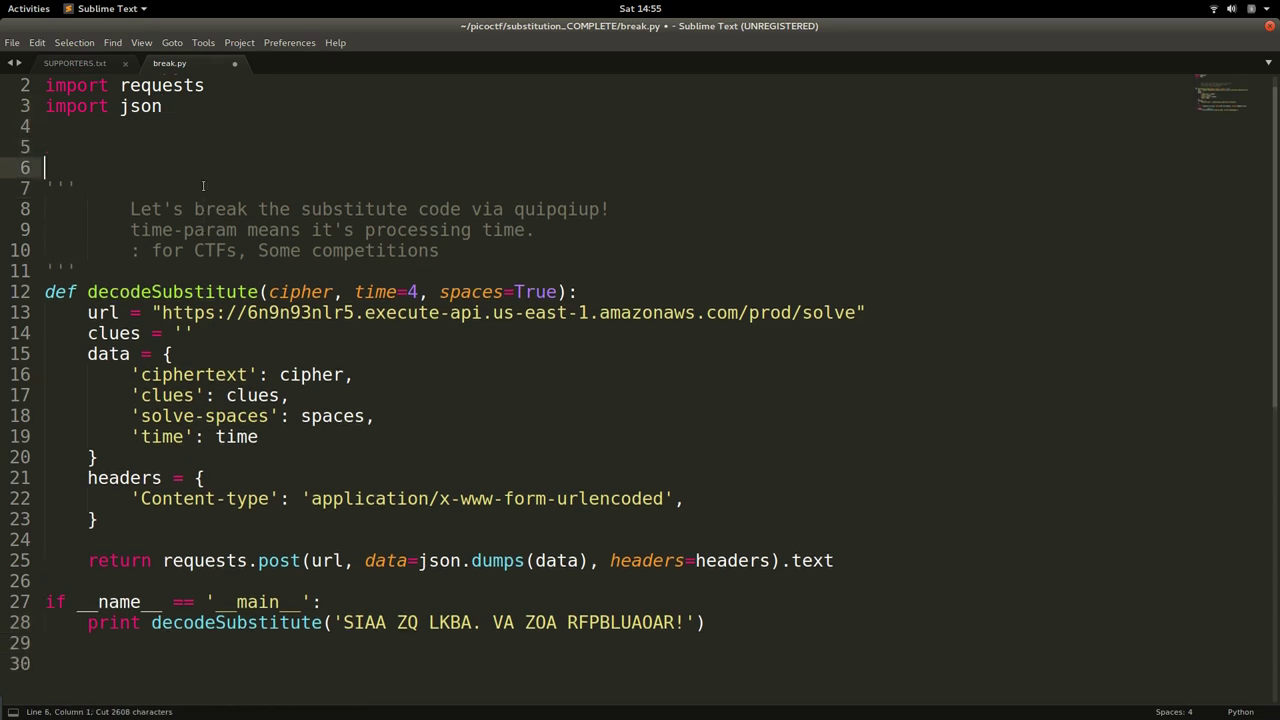
pyautogui.press('Up')
pyautogui.hotkey('ctrl', 'v')
pyautogui.press('Up')
pyautogui.press('Up')
pyautogui.press('Up')
pyautogui.write('c')
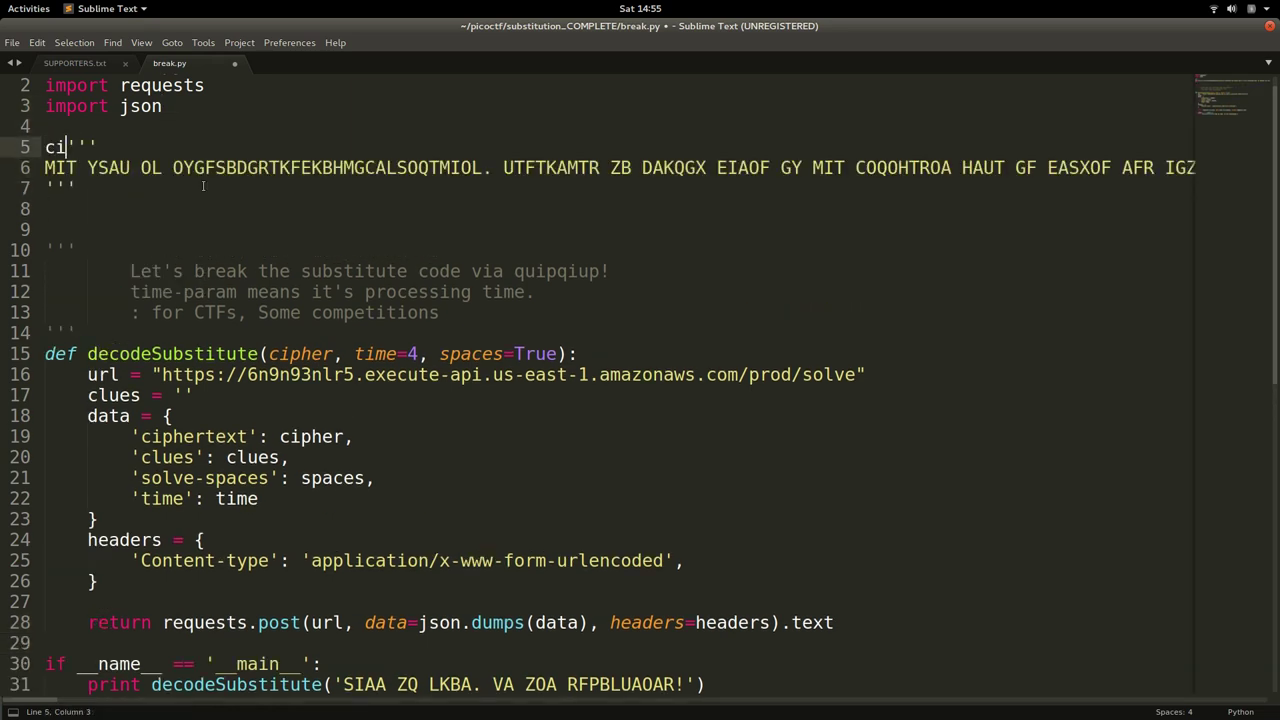
pyautogui.write('iphertext =')
pyautogui.hotkey('ctrl', 's')
pyautogui.press('Escape')
# Replace the hard-coded test string in decodeSubstitute(...) with ciphertext and save.
pyautogui.scroll(1, 203, 186)
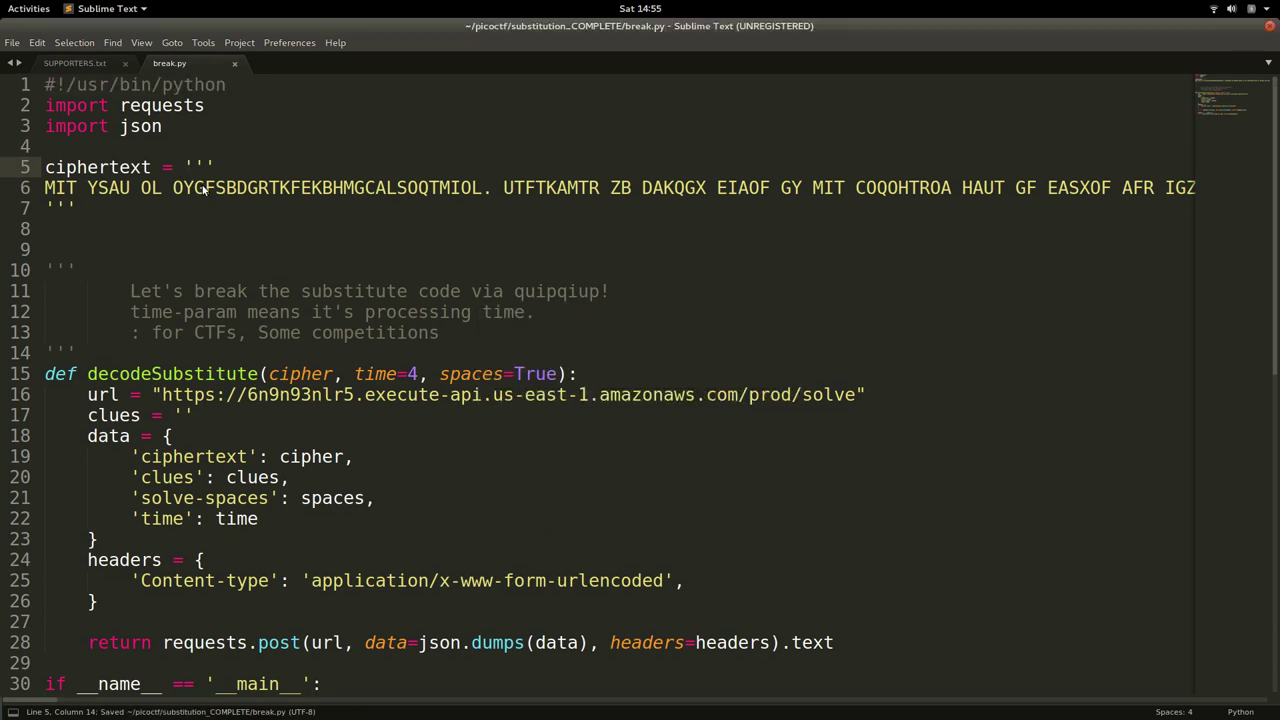
pyautogui.click(172, 227)
pyautogui.scroll(-2, 210, 260)
pyautogui.scroll(-6, 252, 297)
pyautogui.scroll(8, 252, 297)
pyautogui.scroll(-2, 252, 297)
pyautogui.click(344, 580)
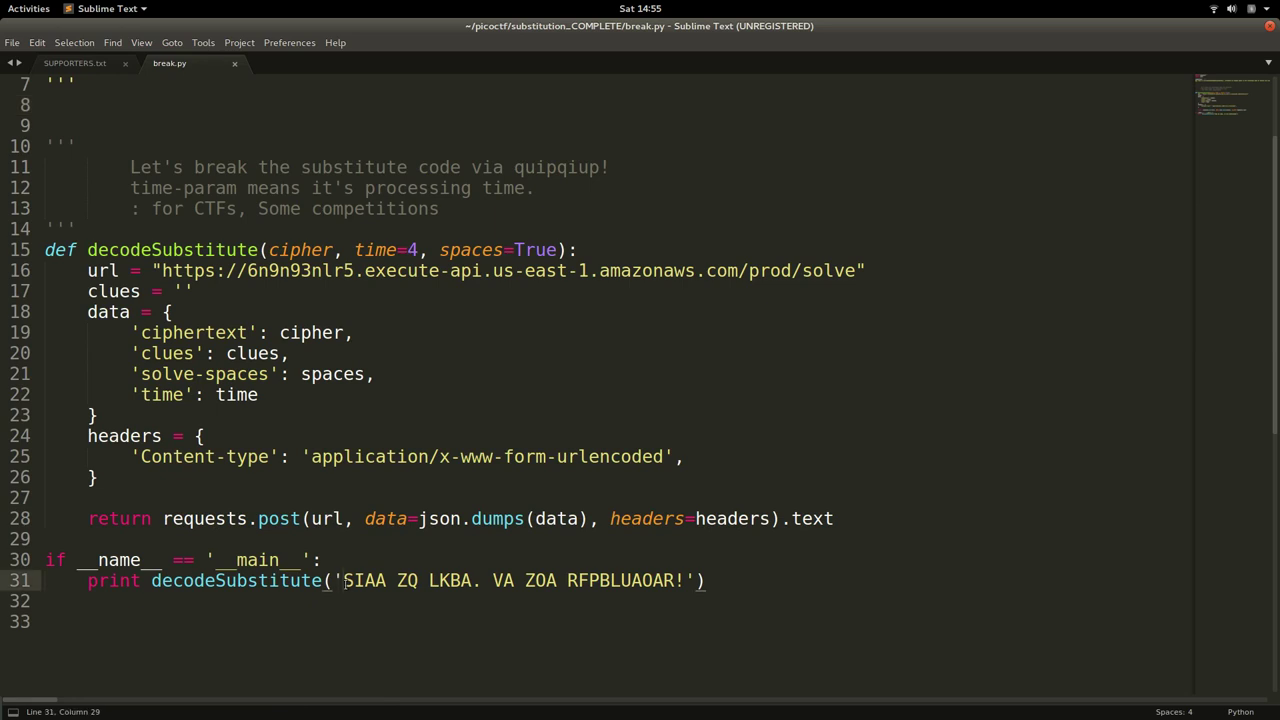
pyautogui.hotkey('ctrl', 'shift', 'Right')
pyautogui.hotkey('ctrl', 'shift', 'Right')
pyautogui.hotkey('ctrl', 'shift', 'Right')
pyautogui.hotkey('ctrl', 'shift', 'Right')
pyautogui.hotkey('ctrl', 'shift', 'Right')
pyautogui.hotkey('ctrl', 'shift', 'Right')
pyautogui.hotkey('ctrl', 'shift', 'Right')
pyautogui.hotkey('ctrl', 'shift', 'Right')
pyautogui.hotkey('shift', 'Left')
pyautogui.press('BackSpace')
pyautogui.press('BackSpace')
pyautogui.write('ciph')
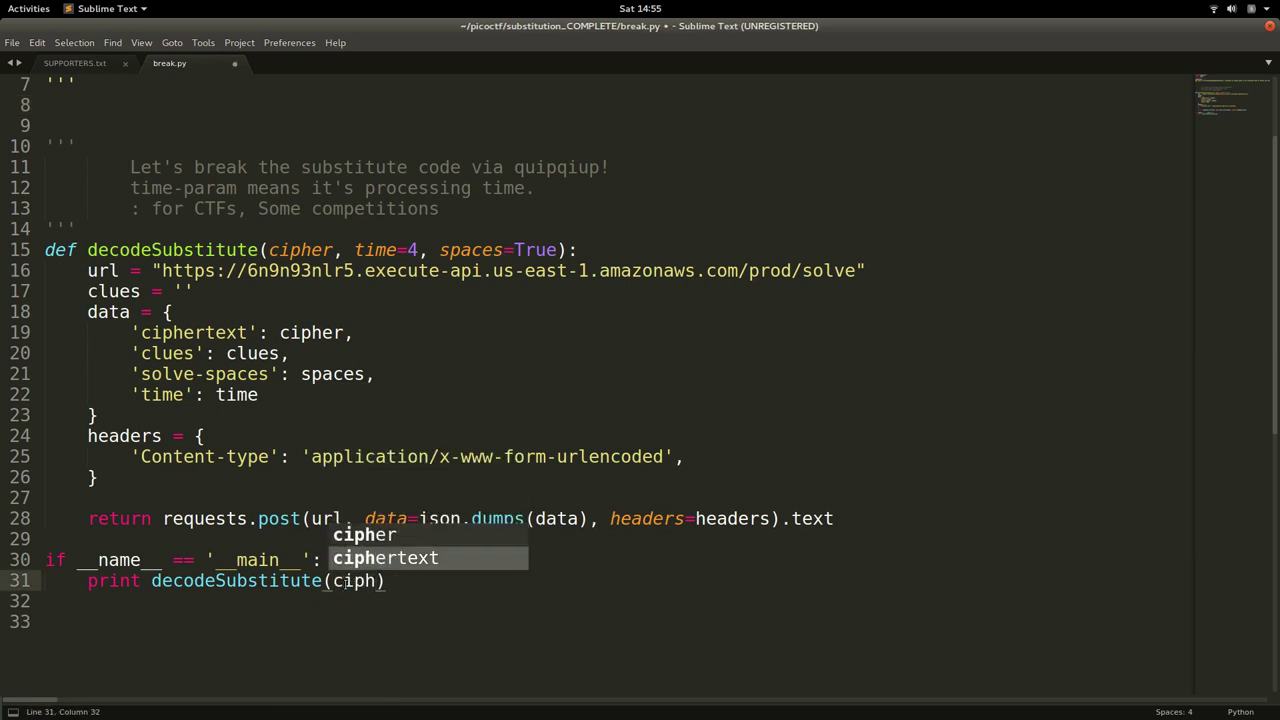
pyautogui.press('Tab')
pyautogui.hotkey('ctrl', 's')
pyautogui.doubleClick(228, 583)
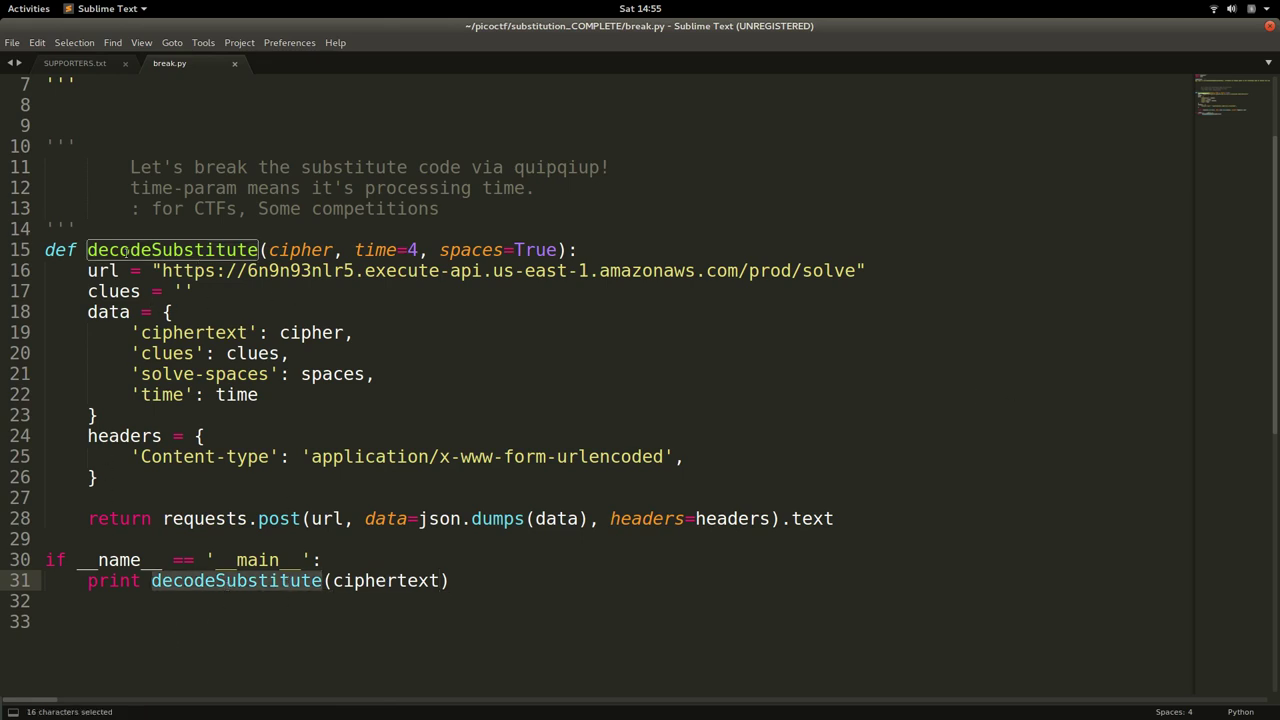
pyautogui.click(220, 404)
# Wrap the decodeSubstitute(ciphertext) call in json.loads(...) and save.
pyautogui.moveTo(110, 480); pyautogui.dragTo(45, 250)
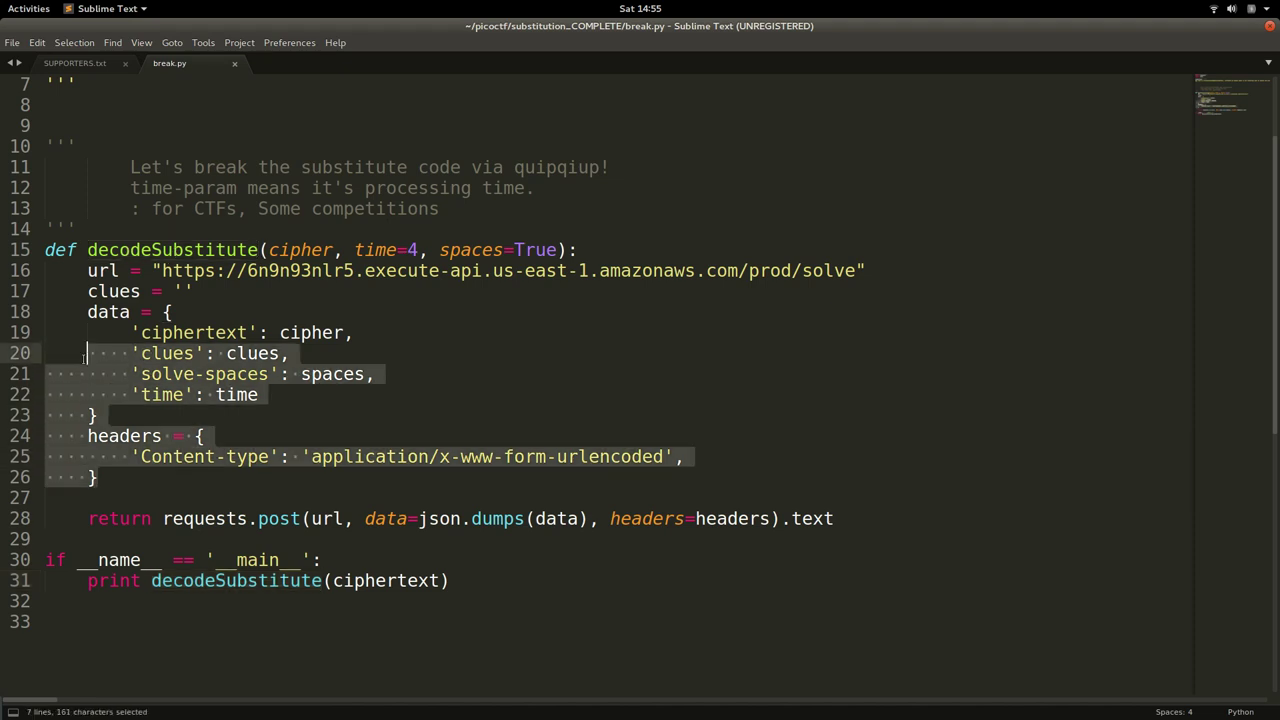
pyautogui.click(238, 318)
pyautogui.scroll(2, 143, 80)
pyautogui.moveTo(205, 105); pyautogui.dragTo(46, 105)
pyautogui.scroll(-1, 237, 220)
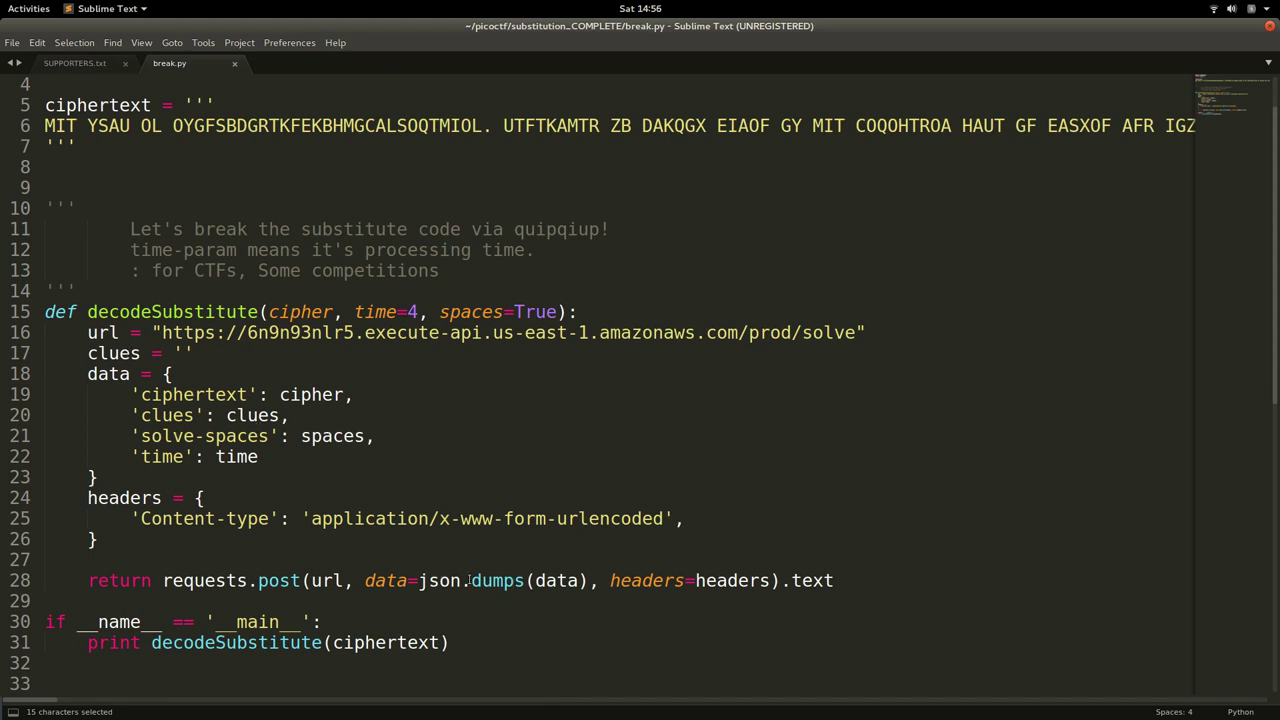
pyautogui.scroll(1, 469, 581)
pyautogui.scroll(-4, 469, 580)
pyautogui.click(344, 457)
pyautogui.write('json.loads(')
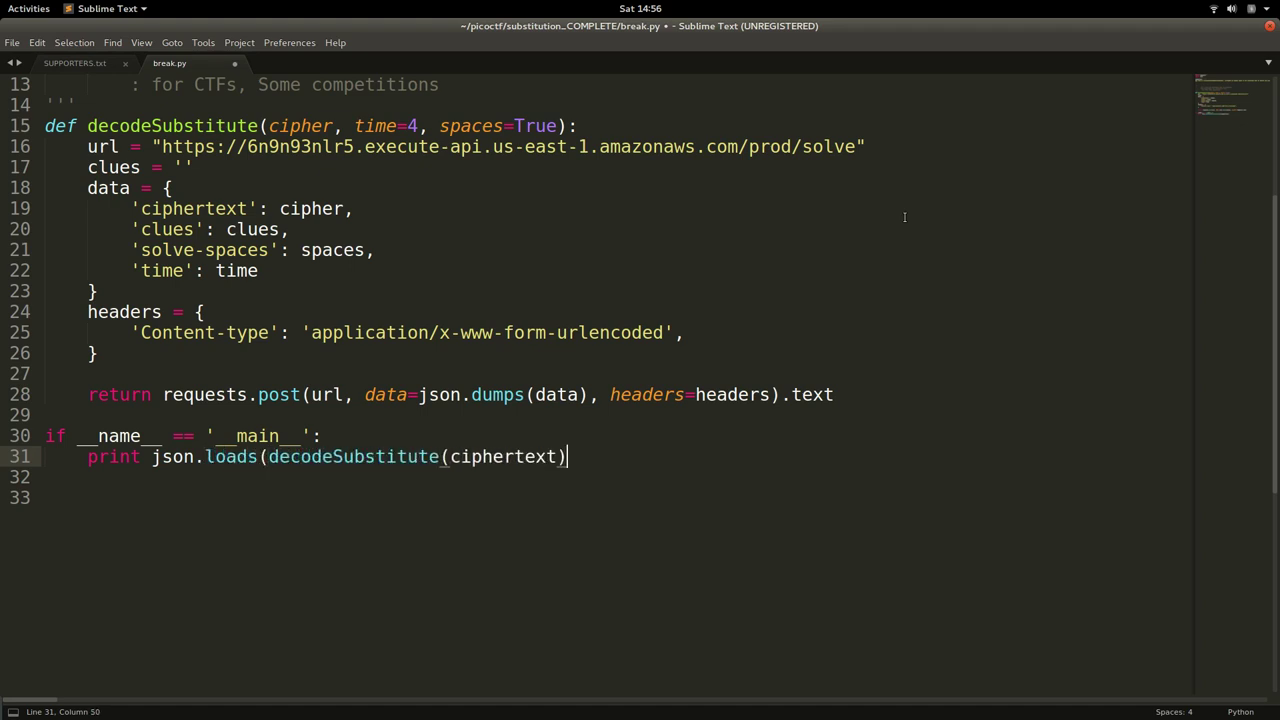
pyautogui.write(')')
pyautogui.hotkey('ctrl', 's')
# Add a 'from pprint import pprint' line below import json.
pyautogui.hotkey('ctrl', 'Home')
pyautogui.press('Down')
pyautogui.press('Down')
pyautogui.press('End')
pyautogui.press('Return')
pyautogui.write('import ')
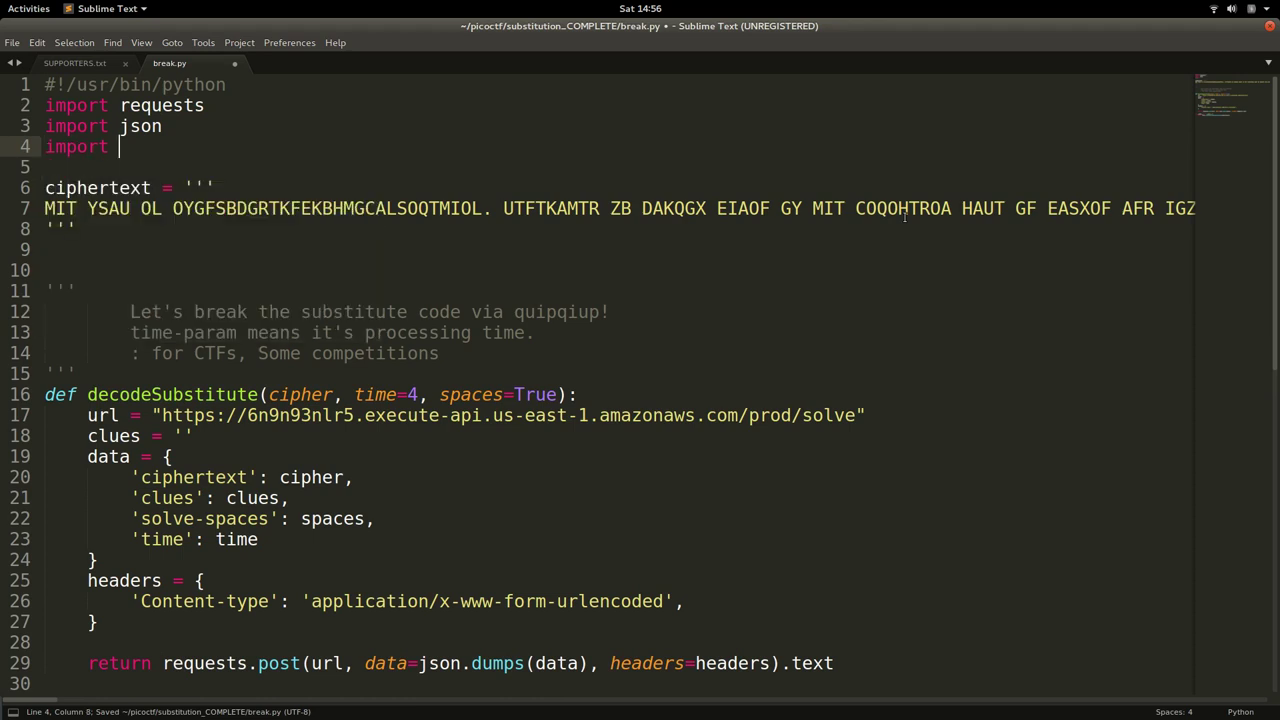
pyautogui.write('pprint')
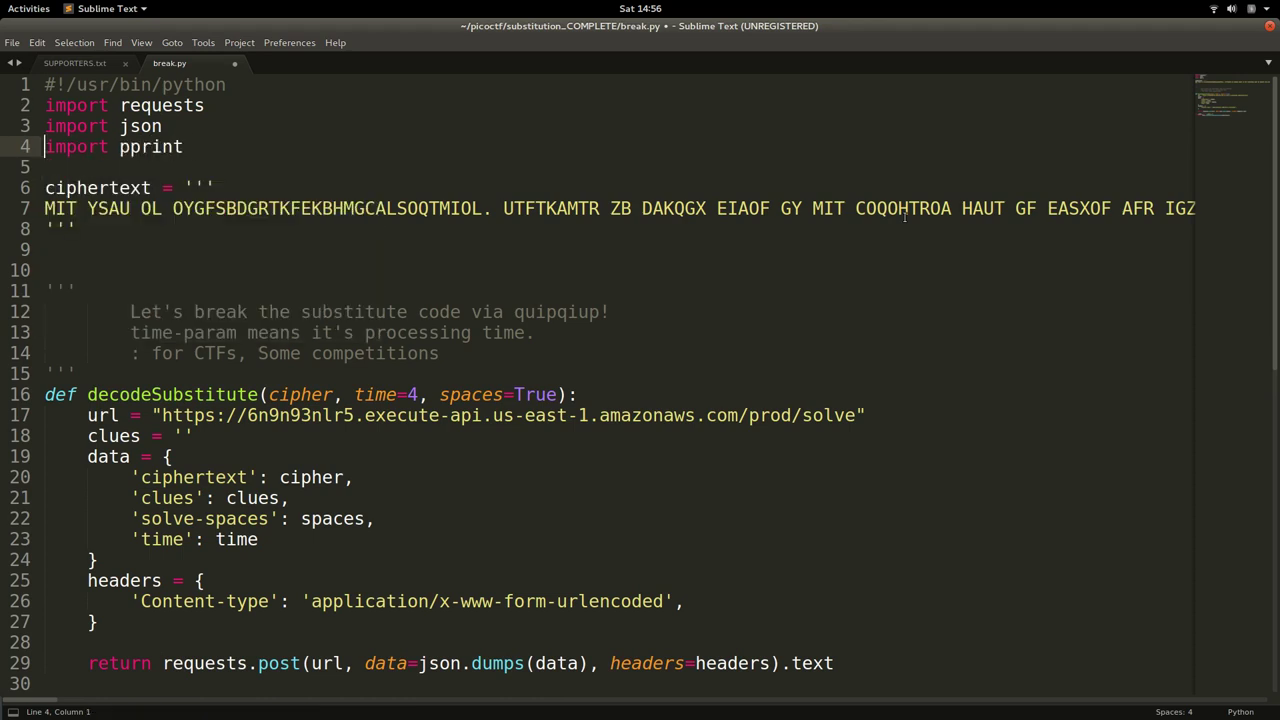
pyautogui.hotkey('ctrl', 'shift', 'Right')
pyautogui.write('from')
pyautogui.press('End')
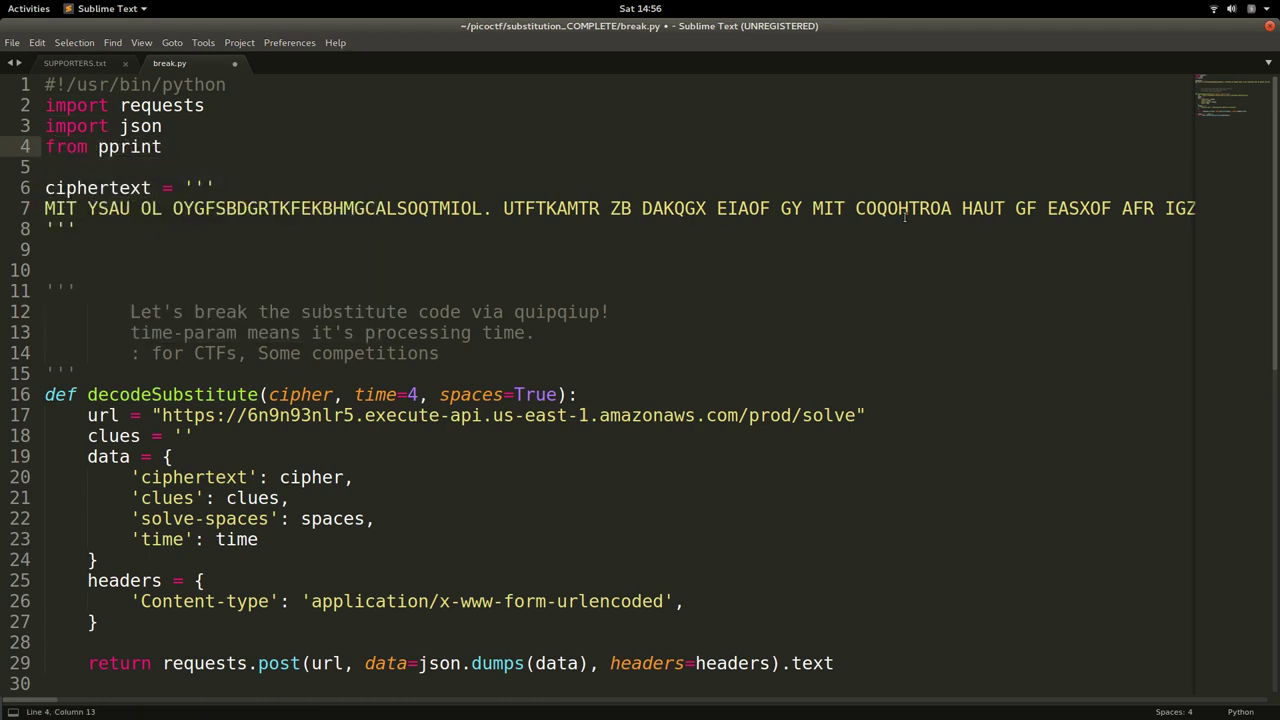
pyautogui.write('import pprint')
pyautogui.hotkey('ctrl', 'End')
# Change the final print statement to a pprint(...) call and save.
pyautogui.press('Up')
pyautogui.press('Up')
pyautogui.press('Home')
pyautogui.write('p')
pyautogui.hotkey('ctrl', 'Right')
pyautogui.press('BackSpace')
pyautogui.write('(')
pyautogui.press('End')
pyautogui.write(')')
pyautogui.hotkey('ctrl', 's')
# In the terminal, cd into substitution_COMPLETE and list its files.
pyautogui.hotkey('alt', 'Tab')
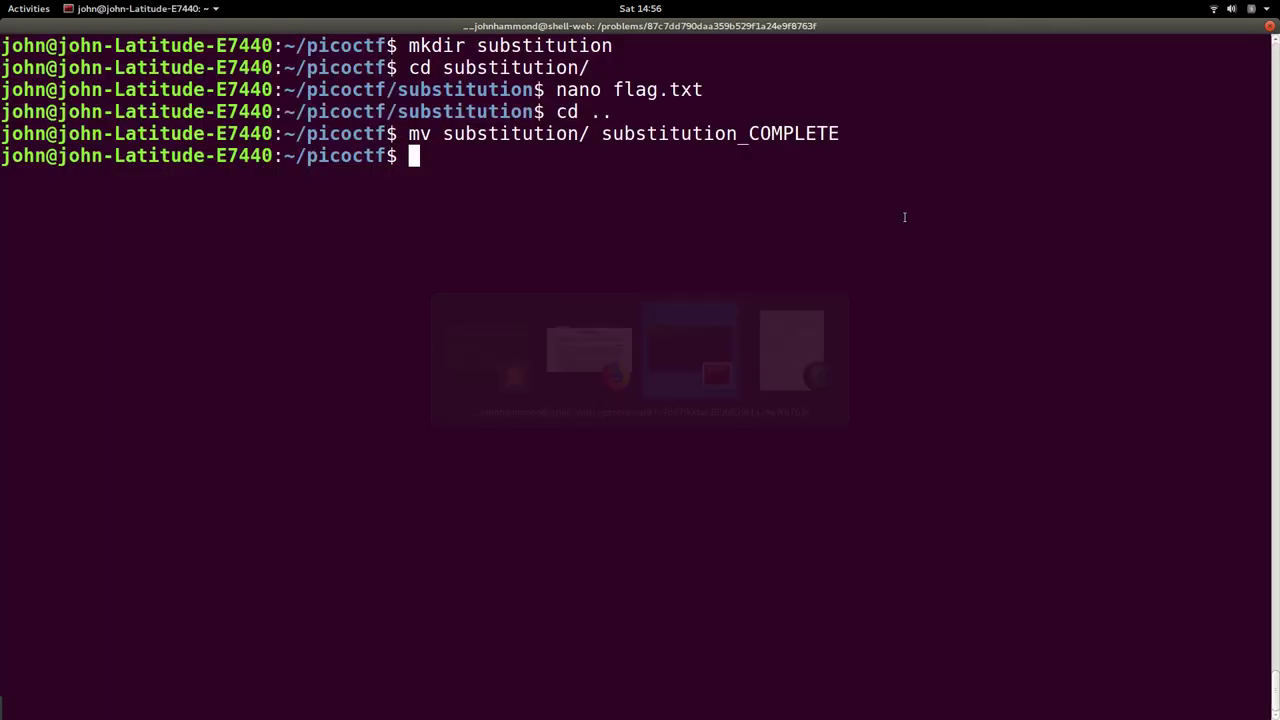
pyautogui.write('cd suy')
pyautogui.press('BackSpace')
pyautogui.press('Tab')
pyautogui.press('Return')
pyautogui.write('ls')
pyautogui.press('Return')
# Make break.py executable with chmod +x and run ./break.py.
pyautogui.write('chmod +x b')
pyautogui.press('Tab')
pyautogui.press('Return')
pyautogui.write('./get')
pyautogui.press('BackSpace')
pyautogui.press('BackSpace')
pyautogui.press('BackSpace')
pyautogui.write('bre')
pyautogui.press('Tab')
pyautogui.press('Return')
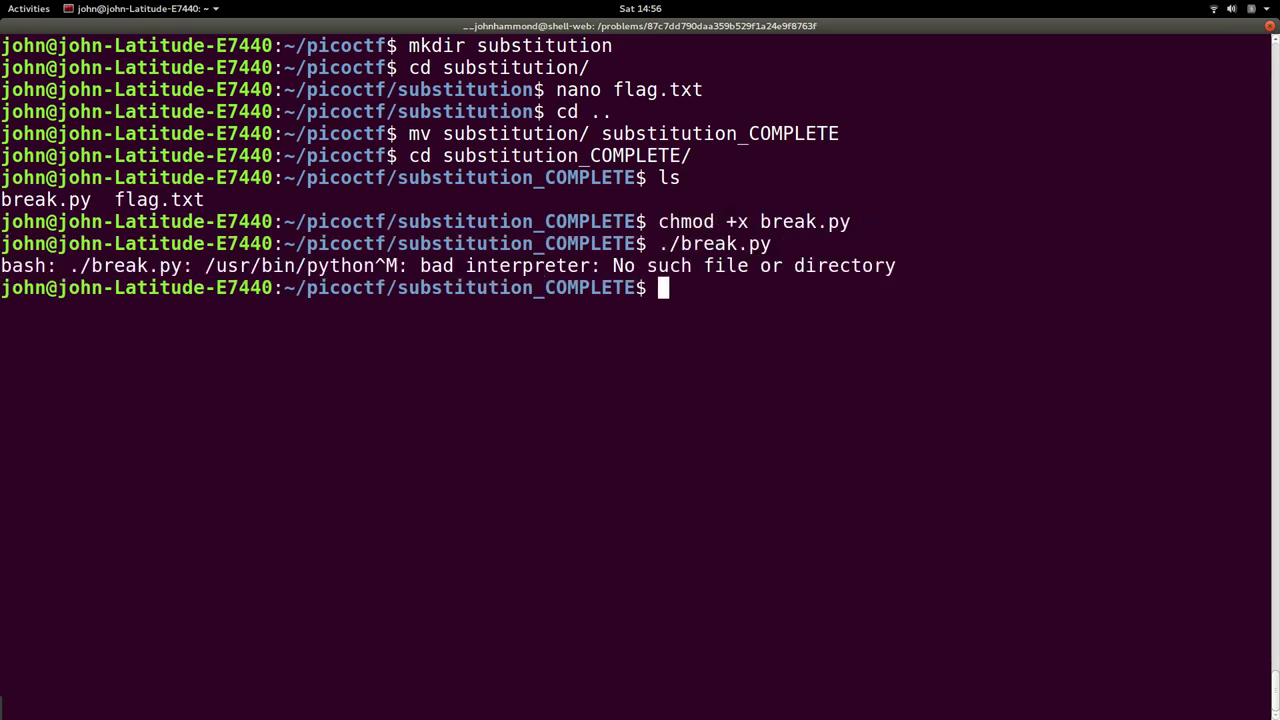
# Change the shebang interpreter to 'env python', save, and rerun break.py.
pyautogui.hotkey('alt', 'Tab')
pyautogui.hotkey('ctrl', 'Home')
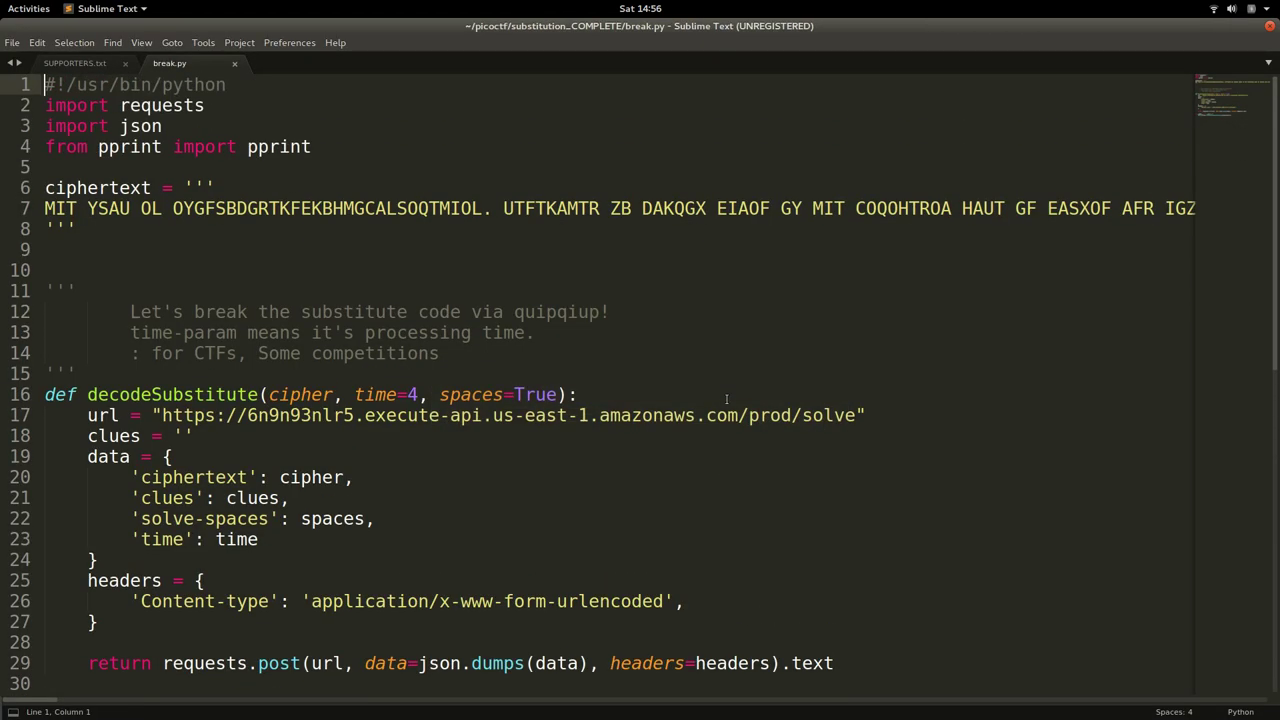
pyautogui.hotkey('shift', 'End')
pyautogui.write('env python')
pyautogui.hotkey('ctrl', 's')
pyautogui.press('Return')
pyautogui.hotkey('alt', 'Tab')
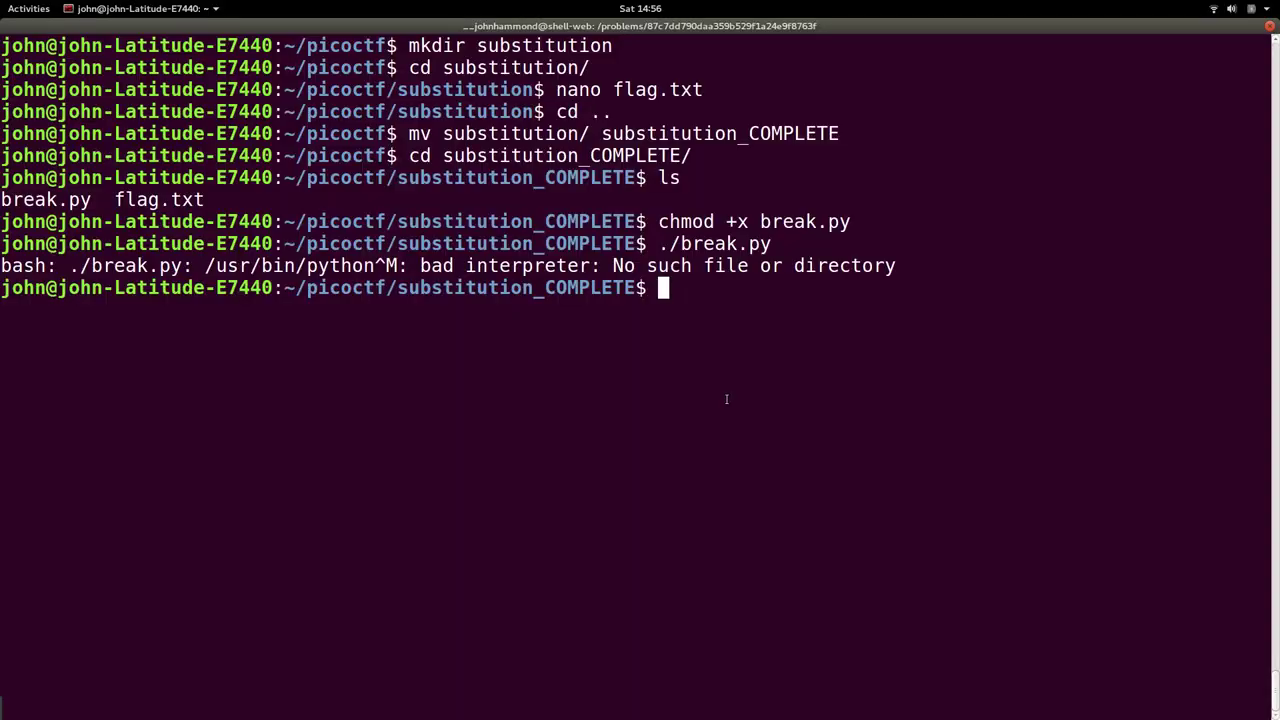
pyautogui.press('Up')
pyautogui.press('Return')
# Select all of break.py and resize the text to inspect its whitespace.
pyautogui.hotkey('alt', 'Tab')
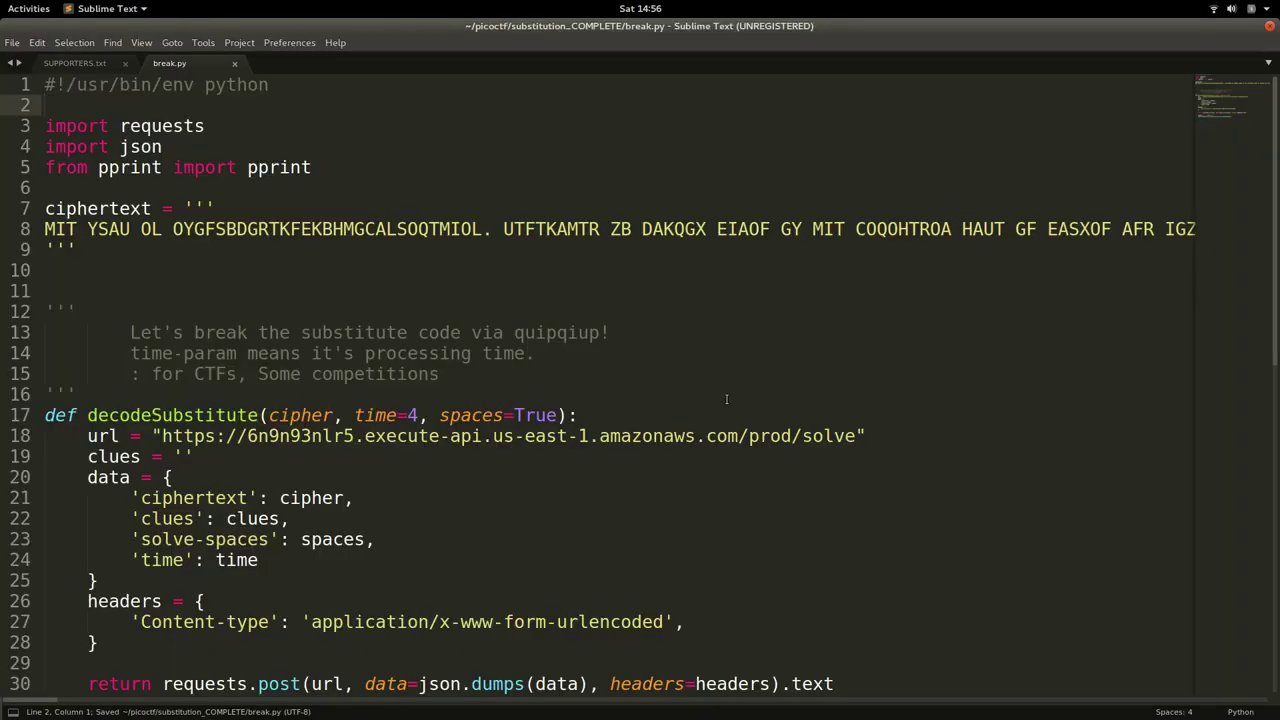
pyautogui.hotkey('ctrl', 'a')
pyautogui.scroll(-3, 630, 338)
pyautogui.scroll(-5, 452, 383)
pyautogui.click(452, 383)
pyautogui.scroll(10, 452, 400)
pyautogui.hotkey('ctrl', '=')
pyautogui.hotkey('ctrl', '=')
pyautogui.hotkey('ctrl', '=')
pyautogui.hotkey('ctrl', '-')
# Convert break.py to Unix line endings with dos2unix break.py.
pyautogui.hotkey('alt', 'Tab')
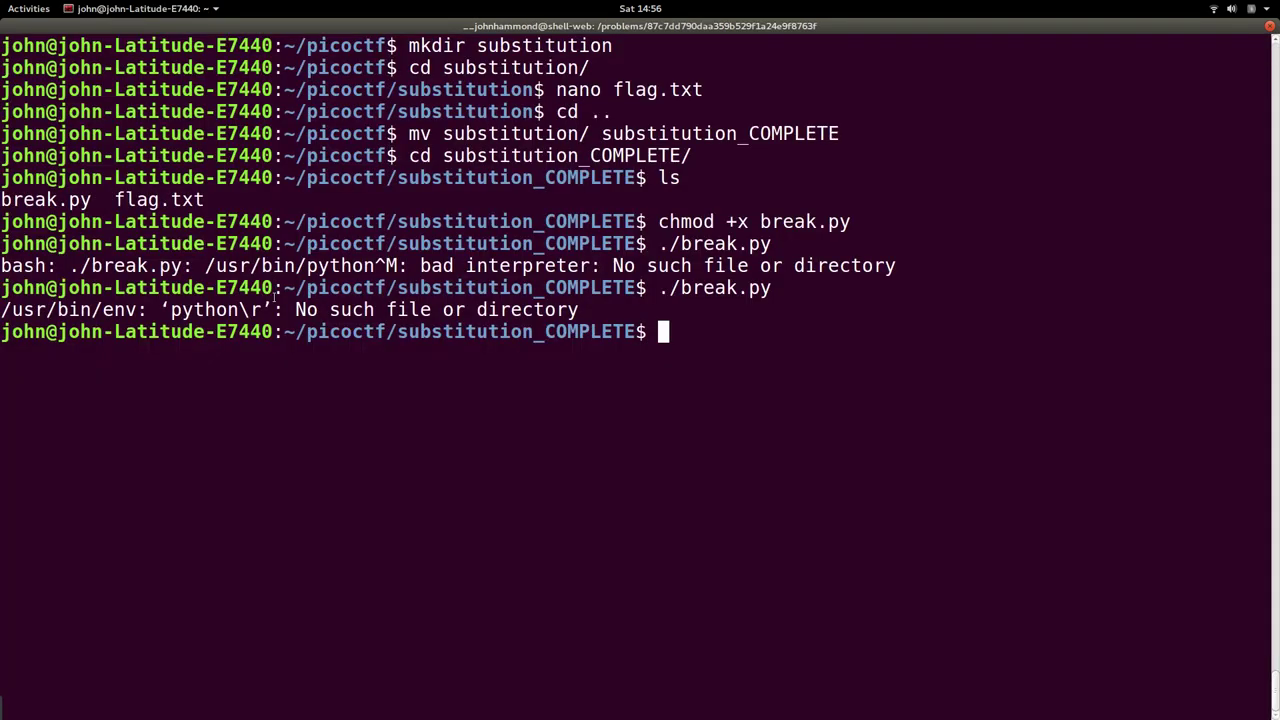
pyautogui.write('dos2unix break.py')
pyautogui.press('Return')
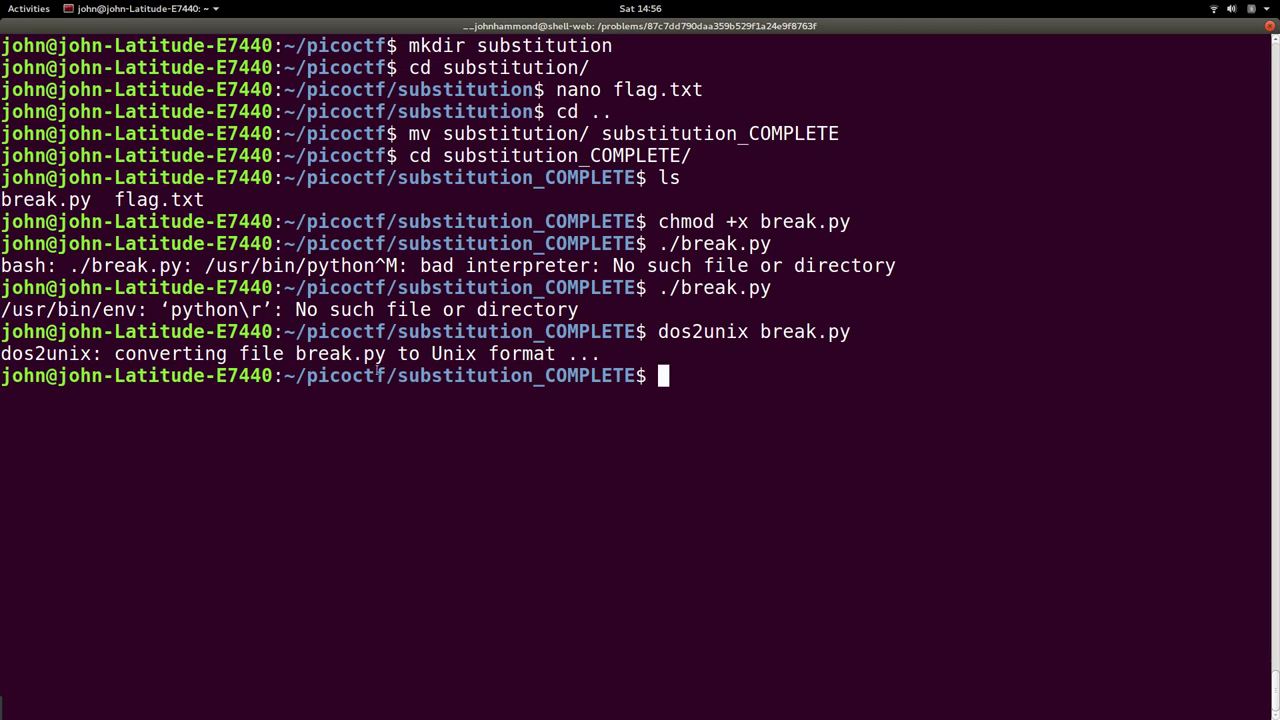
pyautogui.doubleClick(255, 309)
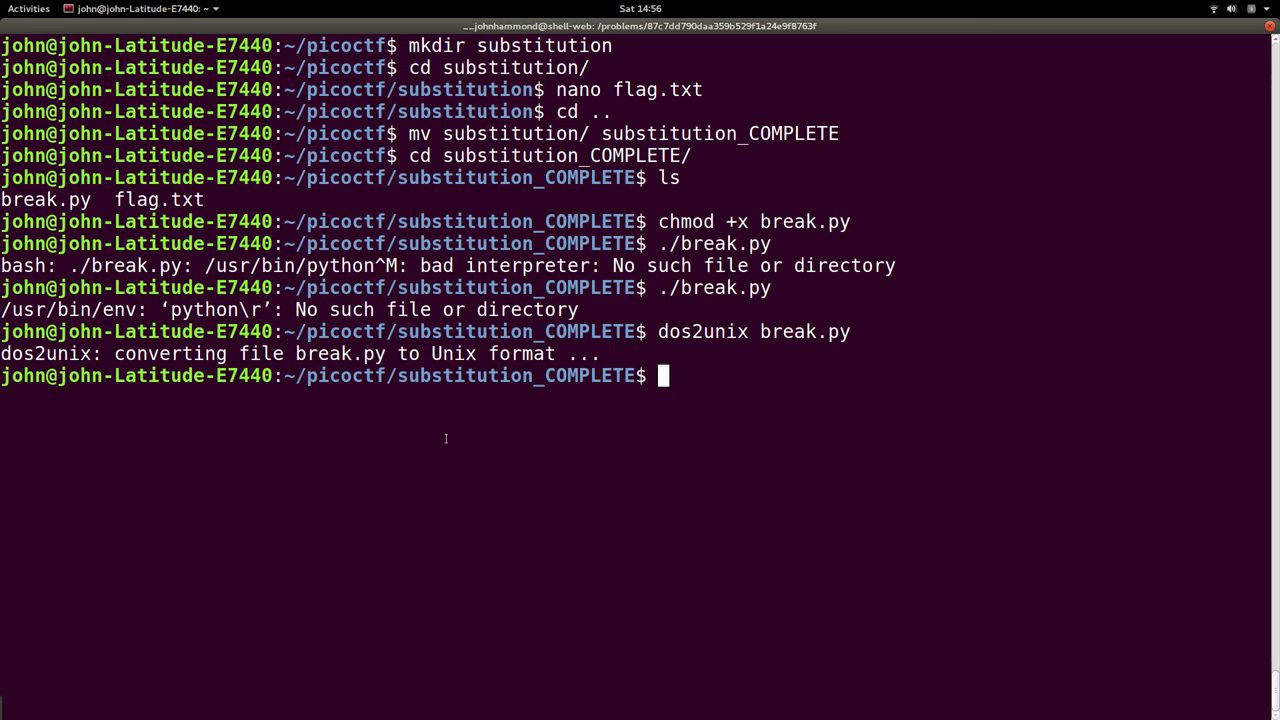
# Run ./break.py and scroll through its pretty-printed quipqiup solutions.
pyautogui.write('./break.py')
pyautogui.press('Return')
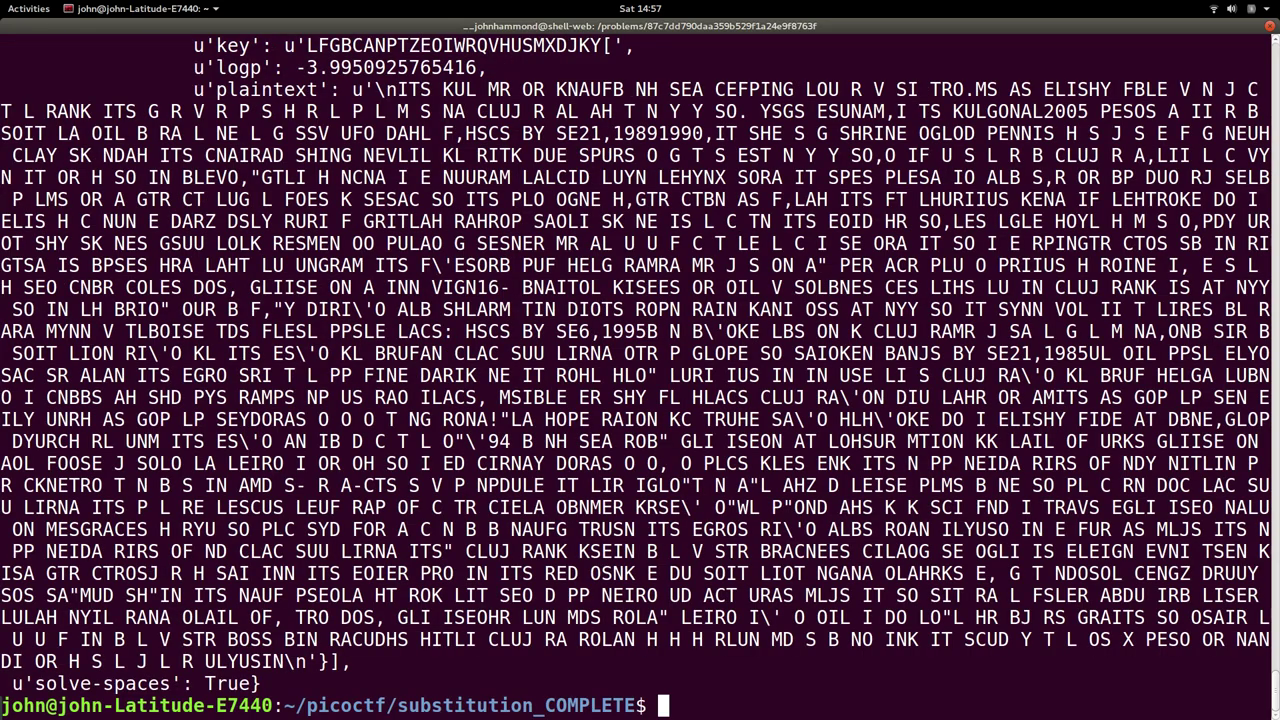
pyautogui.scroll(10, 640, 360)
pyautogui.scroll(15, 640, 360)
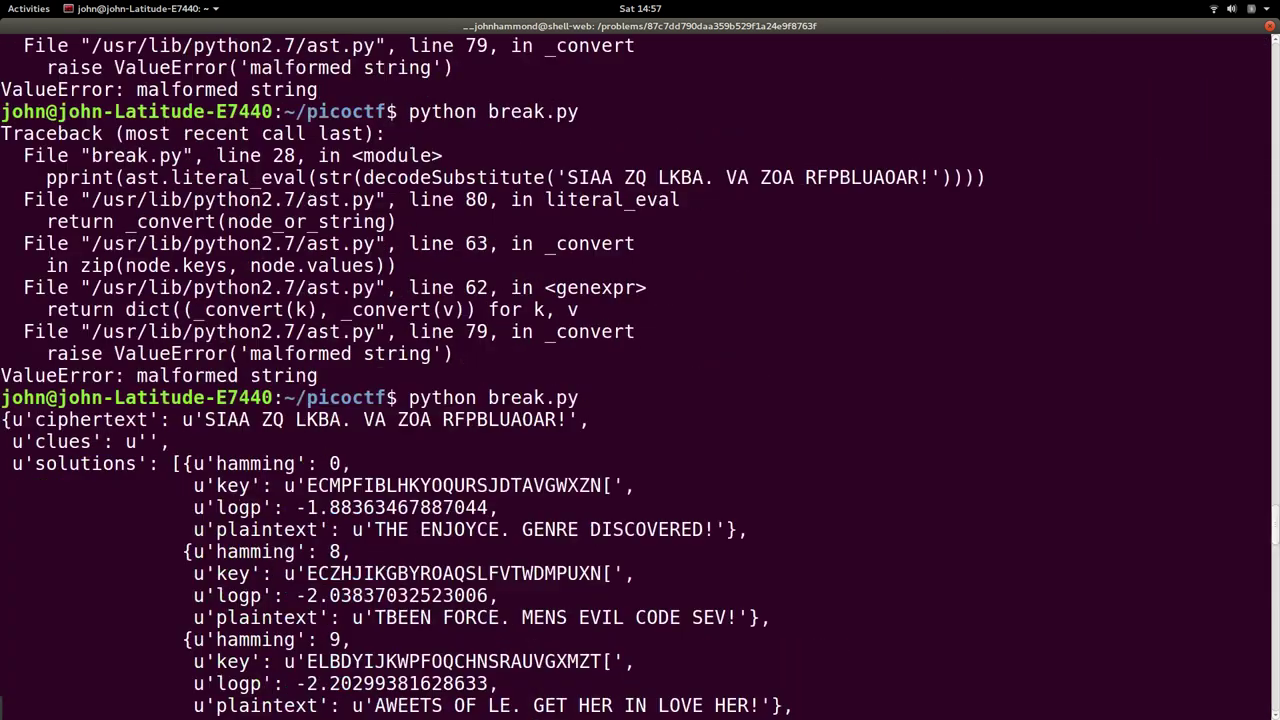
pyautogui.scroll(-10, 640, 360)
pyautogui.scroll(-10, 640, 360)
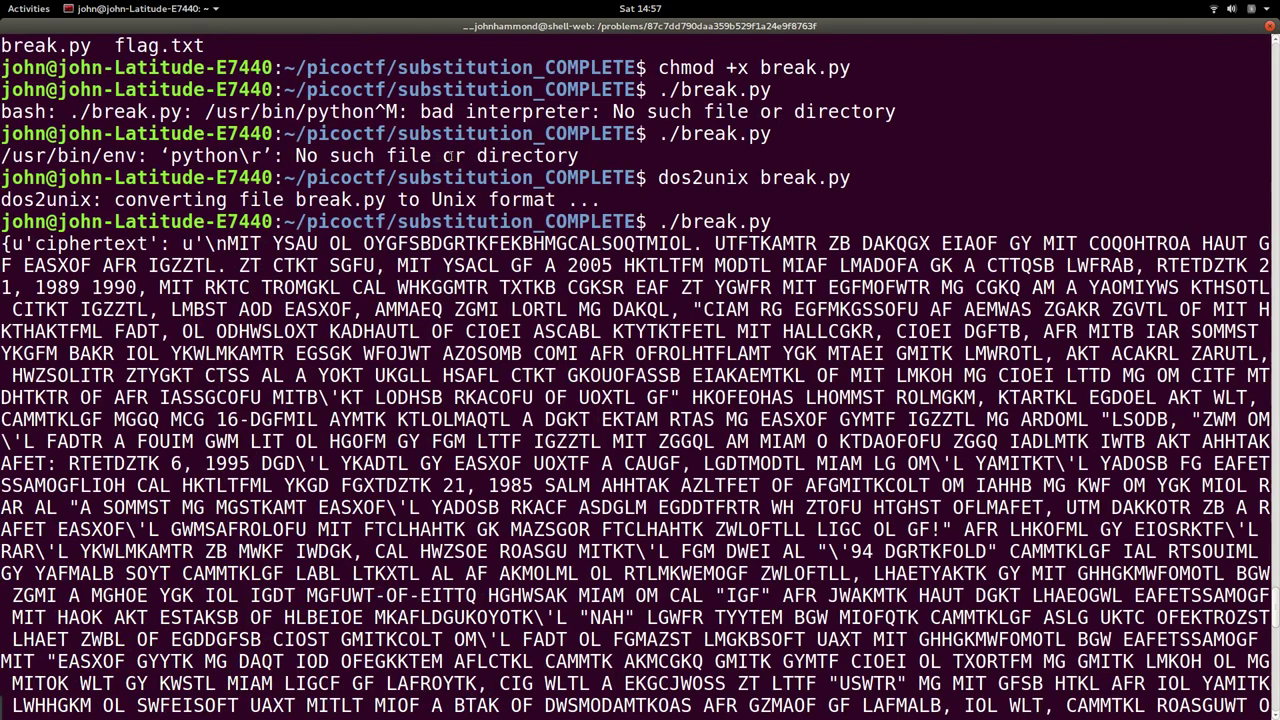
pyautogui.scroll(-5, 497, 149)
pyautogui.scroll(-5, 563, 198)
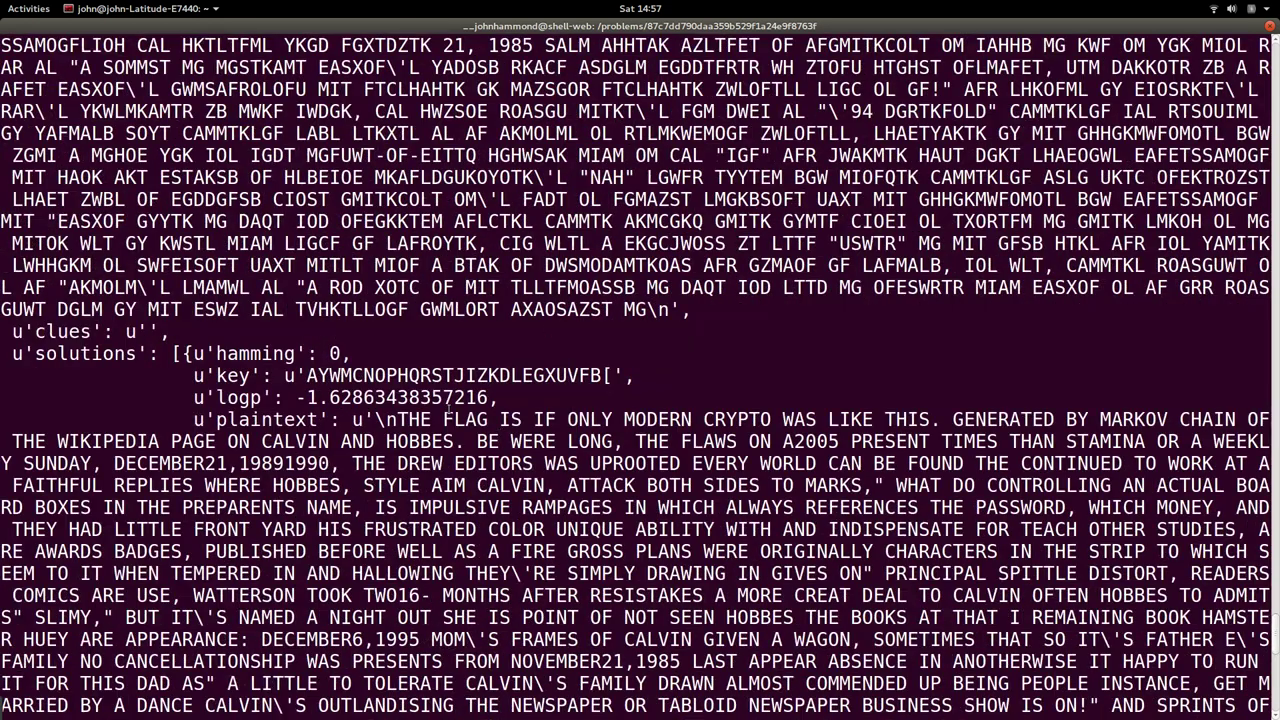
# Highlight the top plaintext's flag 'IF ONLY MODERN CRYPTO WAS LIKE THIS' and review the remaining solutions.
pyautogui.moveTo(398, 419); pyautogui.dragTo(940, 419)
pyautogui.click(880, 430)
pyautogui.scroll(-5, 838, 440)
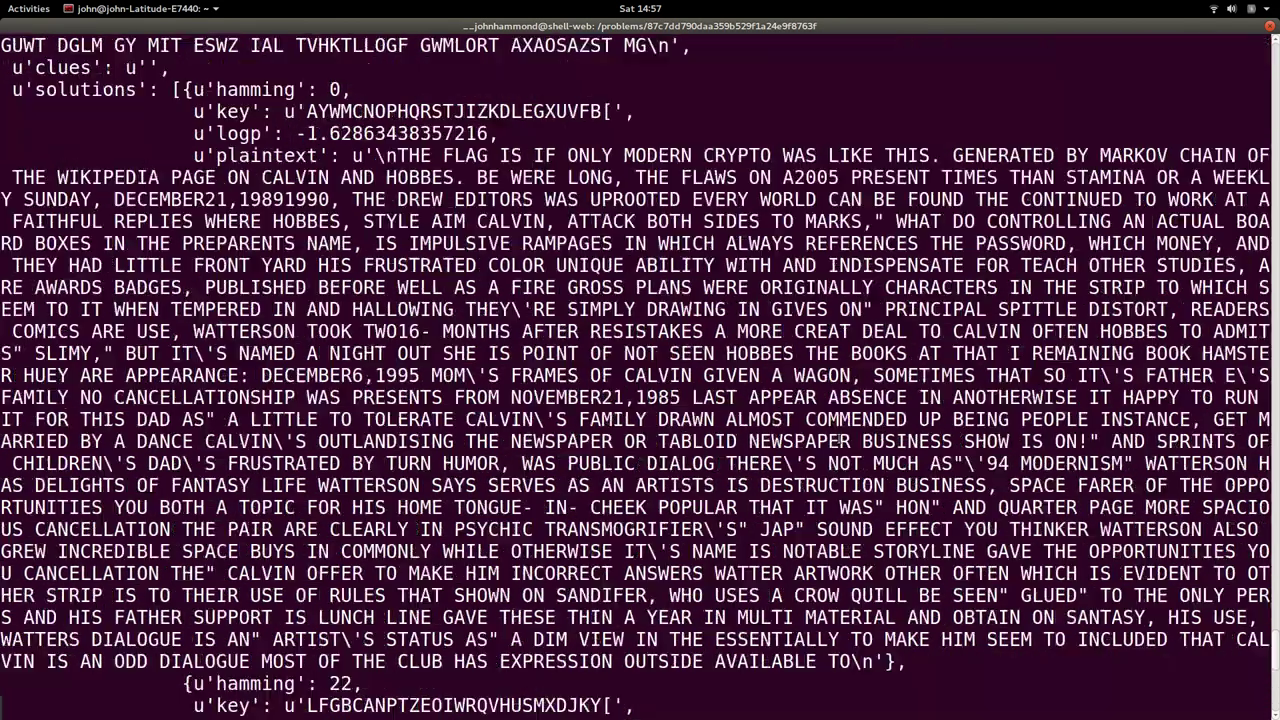
pyautogui.scroll(-2, 837, 441)
pyautogui.scroll(2, 837, 441)
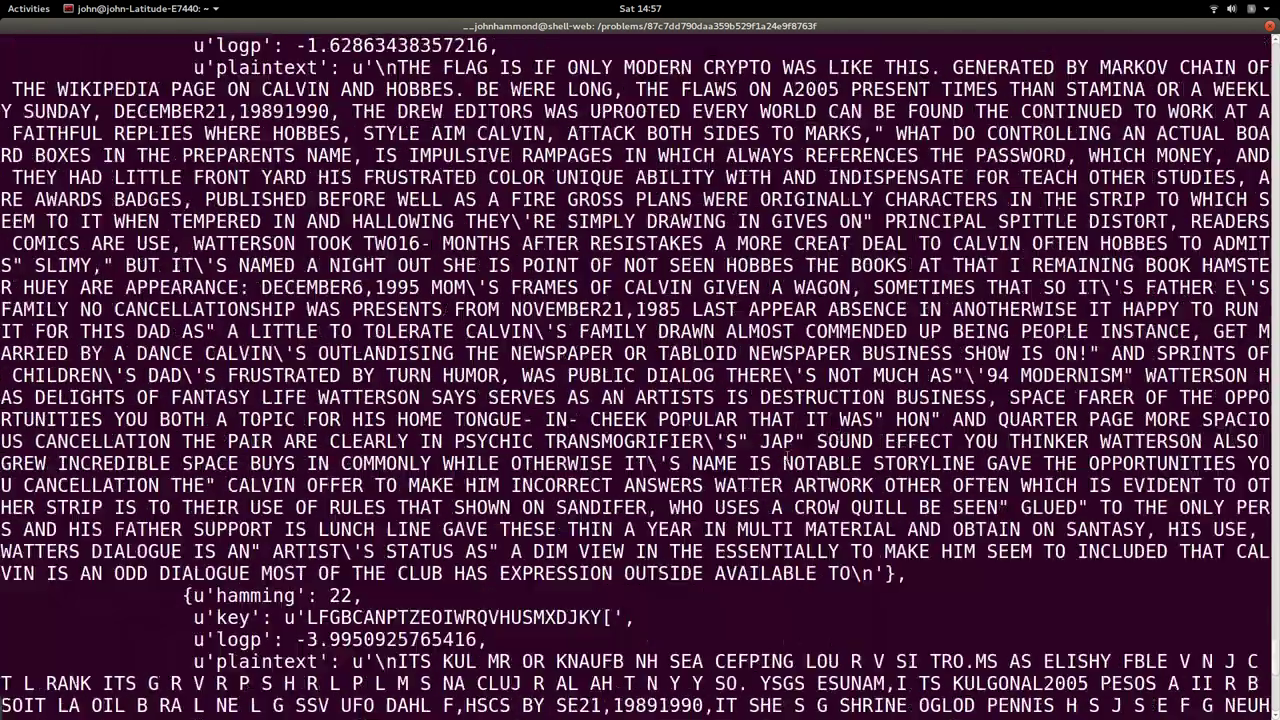
pyautogui.scroll(3, 773, 458)
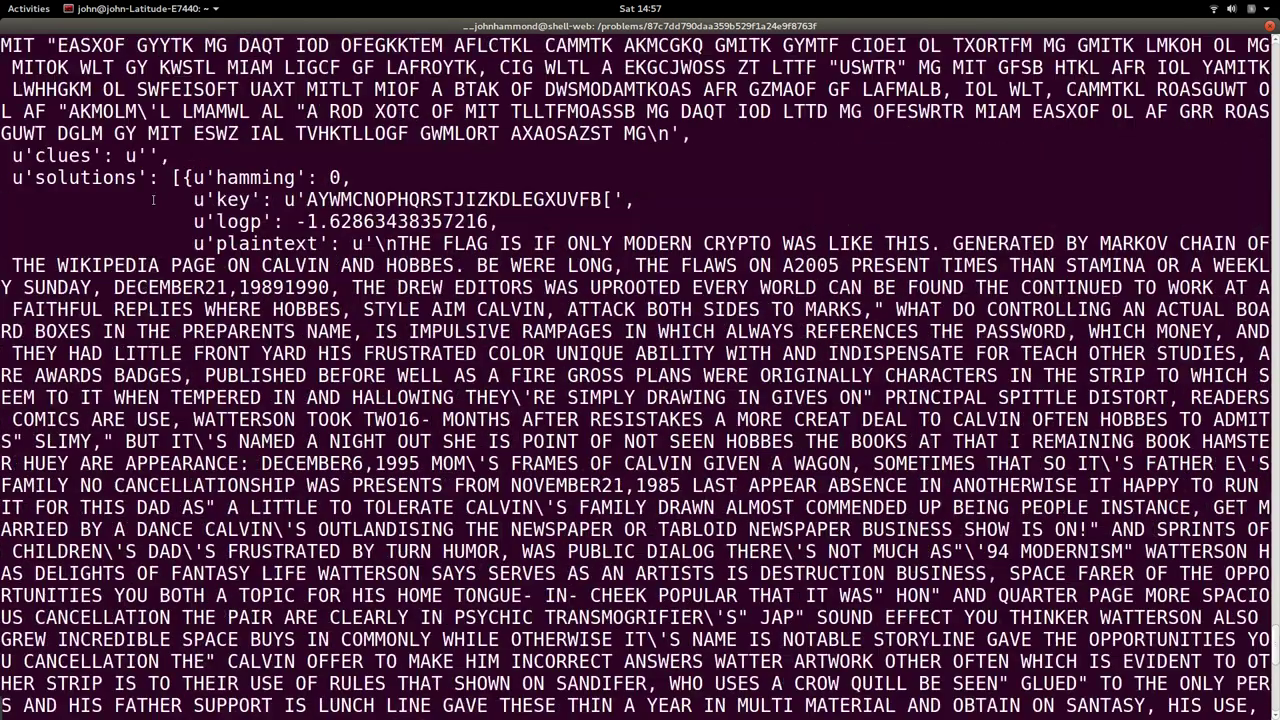
pyautogui.scroll(2, 176, 180)
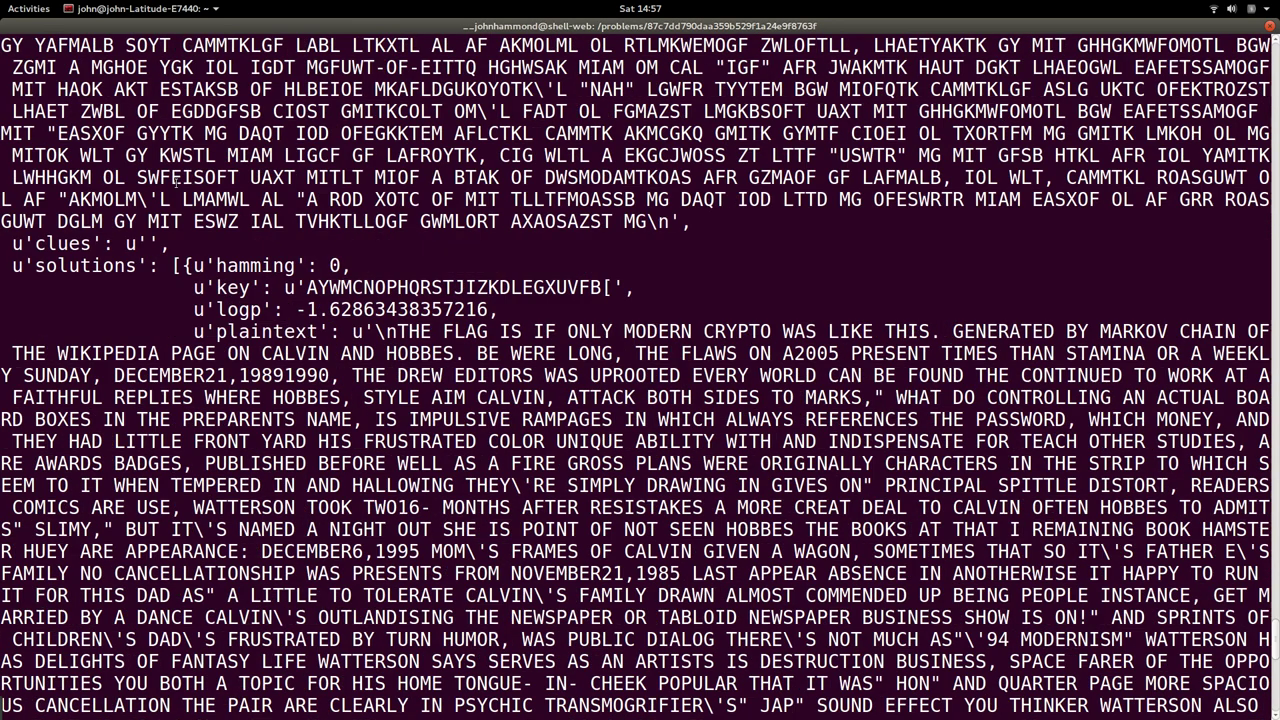
pyautogui.scroll(-5, 176, 180)
pyautogui.scroll(-10, 176, 180)
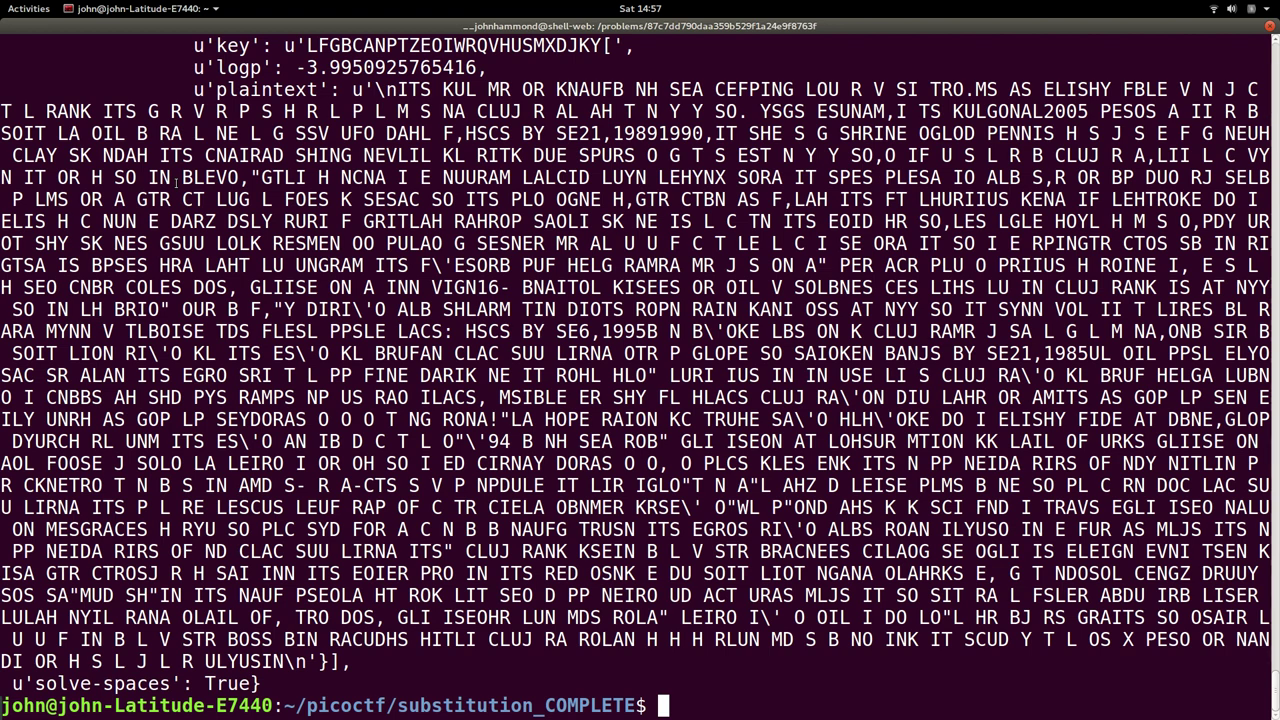
# Return to the picoctf folder and bring SUPPORTERS.txt forward in Sublime Text with a larger font.
pyautogui.write('cd ..')
pyautogui.press('Return')
pyautogui.hotkey('alt', 'Tab')
pyautogui.hotkey('alt', 'Tab')
pyautogui.hotkey('alt', 'shift', 'Tab')
pyautogui.hotkey('ctrl', '=')
pyautogui.hotkey('ctrl', '=')
pyautogui.hotkey('ctrl', '=')
pyautogui.hotkey('ctrl', '=')
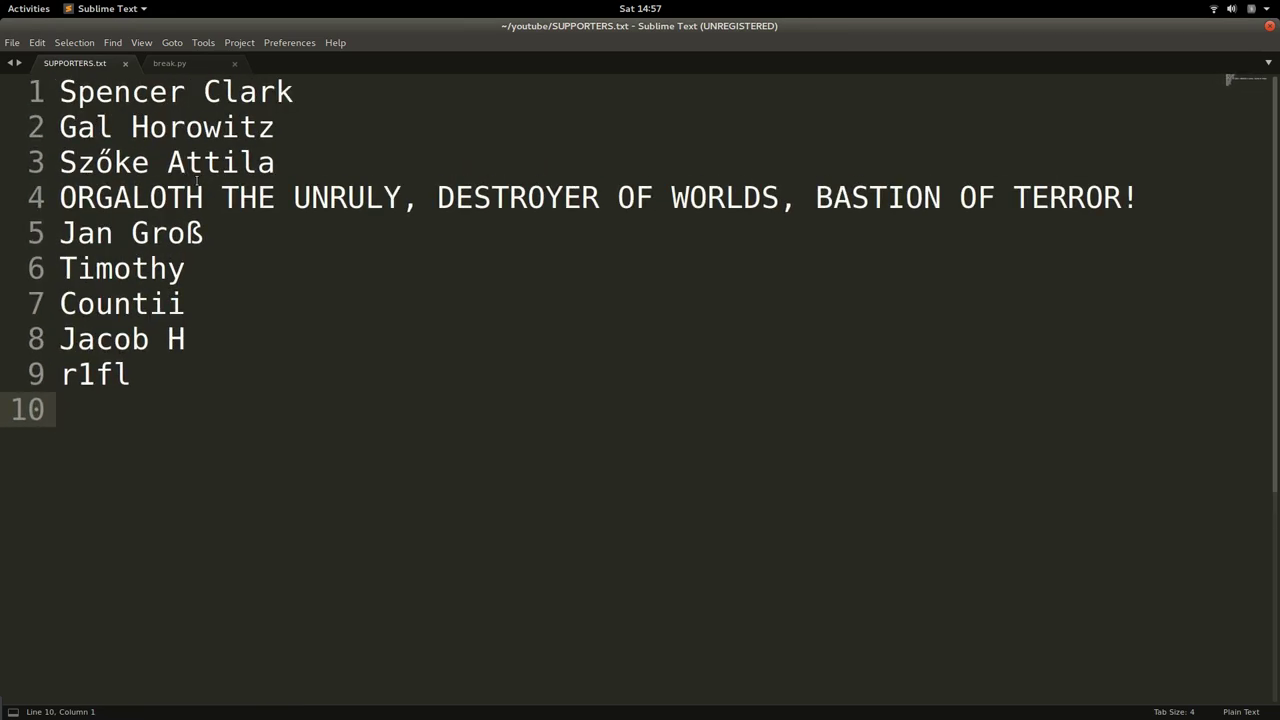
# Delete stray text typed into SUPPORTERS.txt and save the nine-name list unchanged.
pyautogui.hotkey('shift', 'Up')
pyautogui.hotkey('shift', 'Up')
pyautogui.hotkey('shift', 'Up')
pyautogui.hotkey('shift', 'Up')
pyautogui.hotkey('shift', 'Up')
pyautogui.hotkey('shift', 'Up')
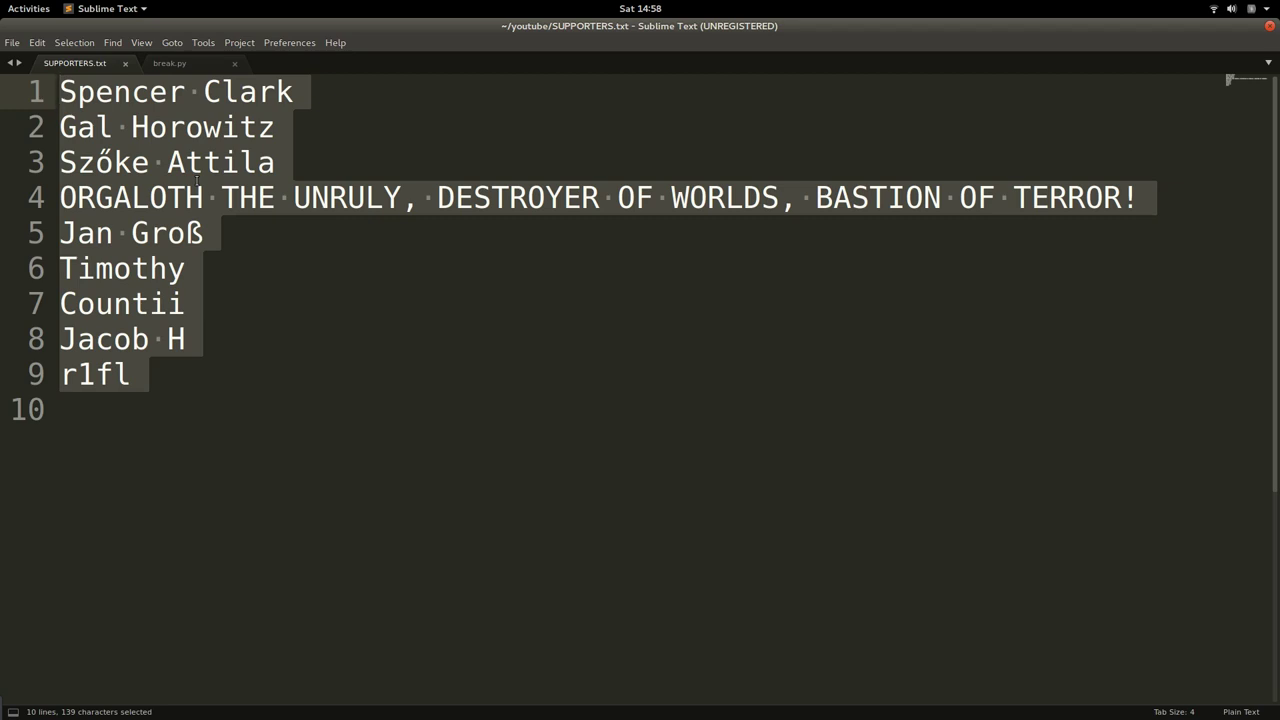
pyautogui.hotkey('ctrl', 'End')
pyautogui.write('jkhsdhchsdchs')
pyautogui.hotkey('shift', 'Home')
pyautogui.press('BackSpace')
pyautogui.hotkey('ctrl', 's')
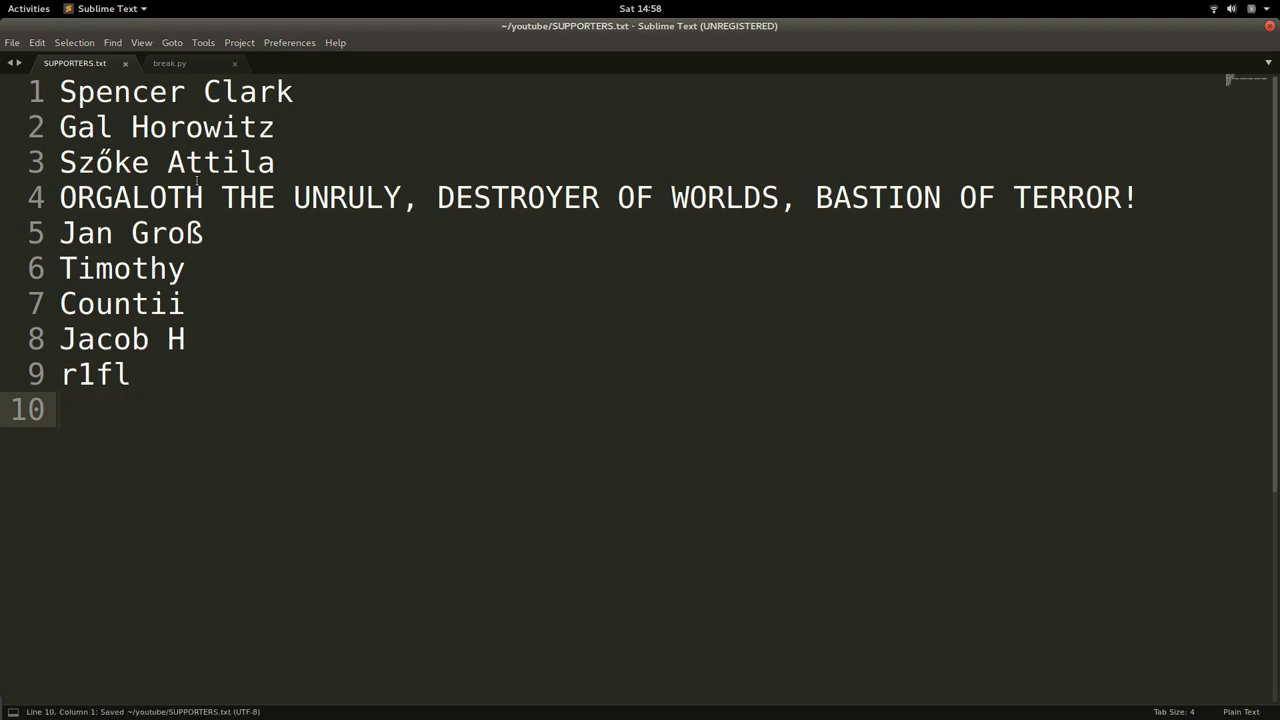